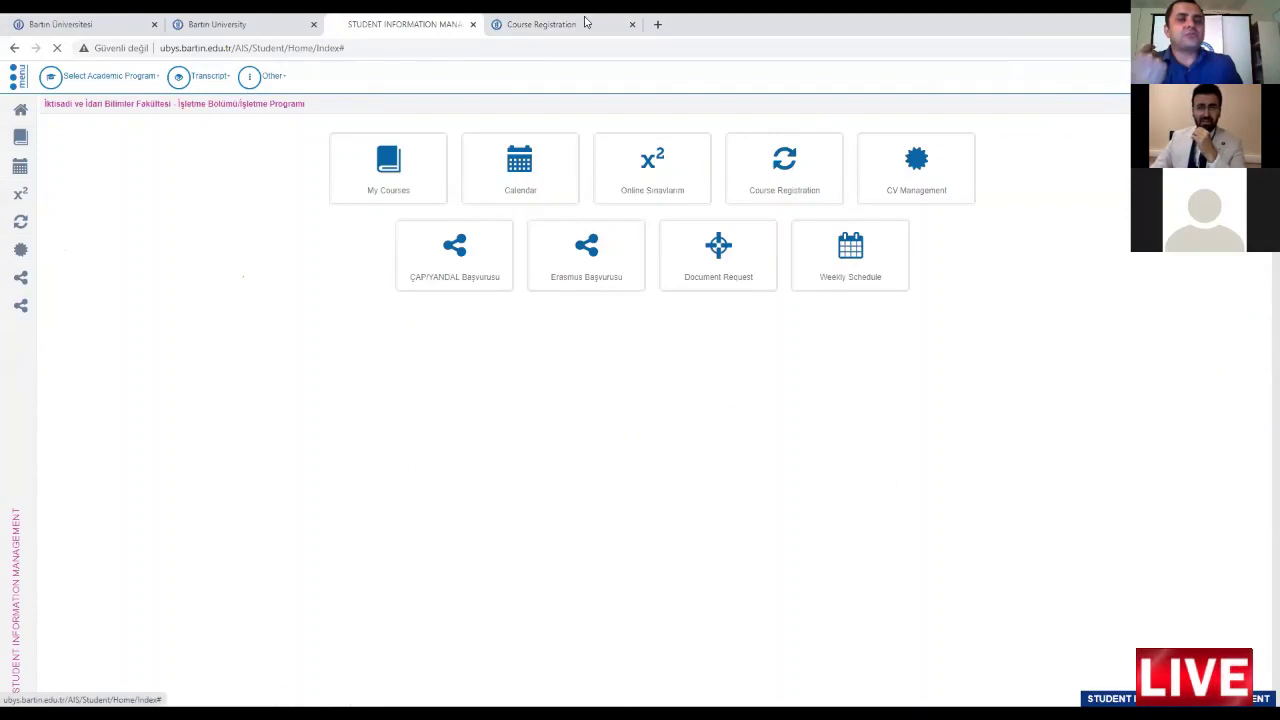
# Close the open course registration and student information pages to return to the university information system's home page.
pyautogui.click(632, 23)
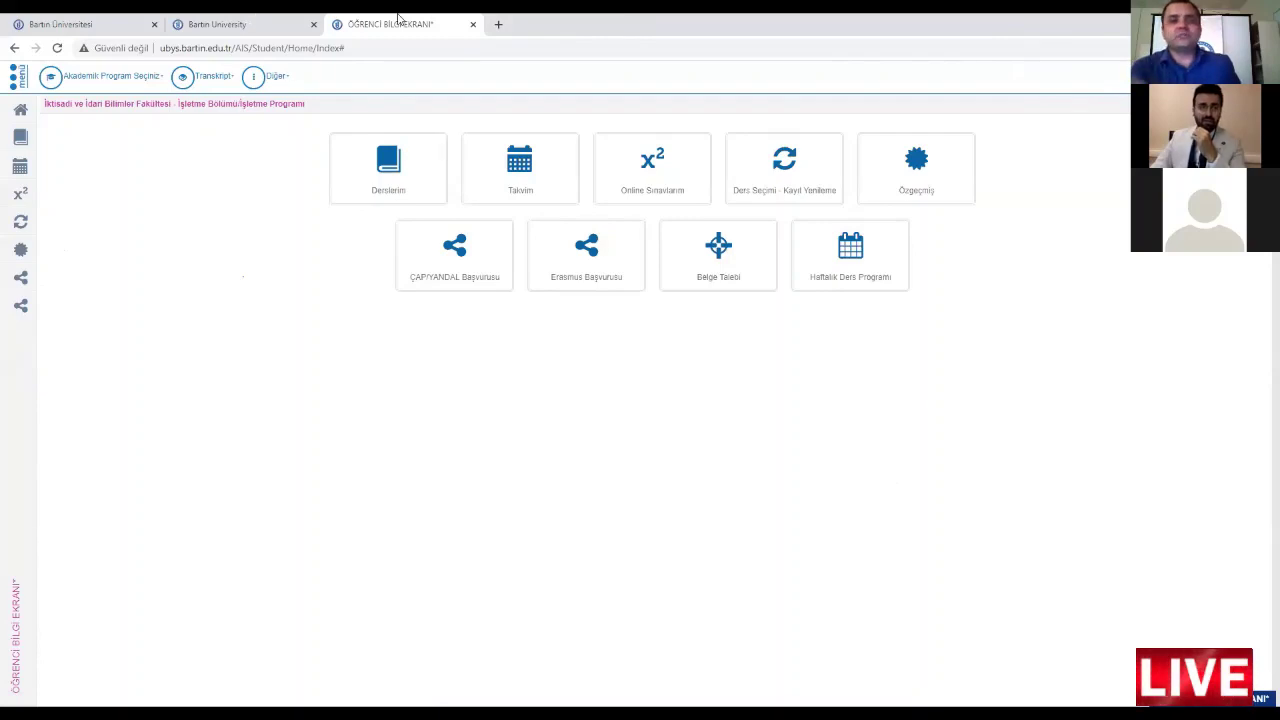
pyautogui.hotkey('ctrl', 'shift', 'Tab')
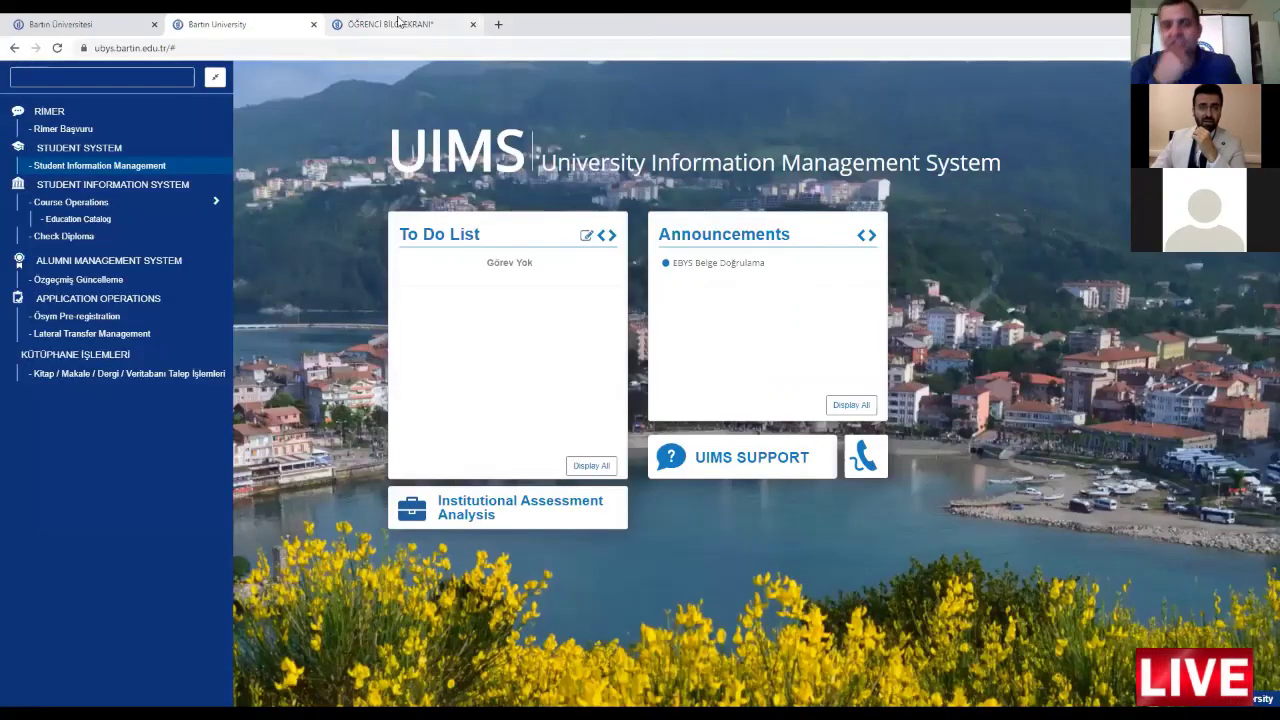
pyautogui.click(389, 24)
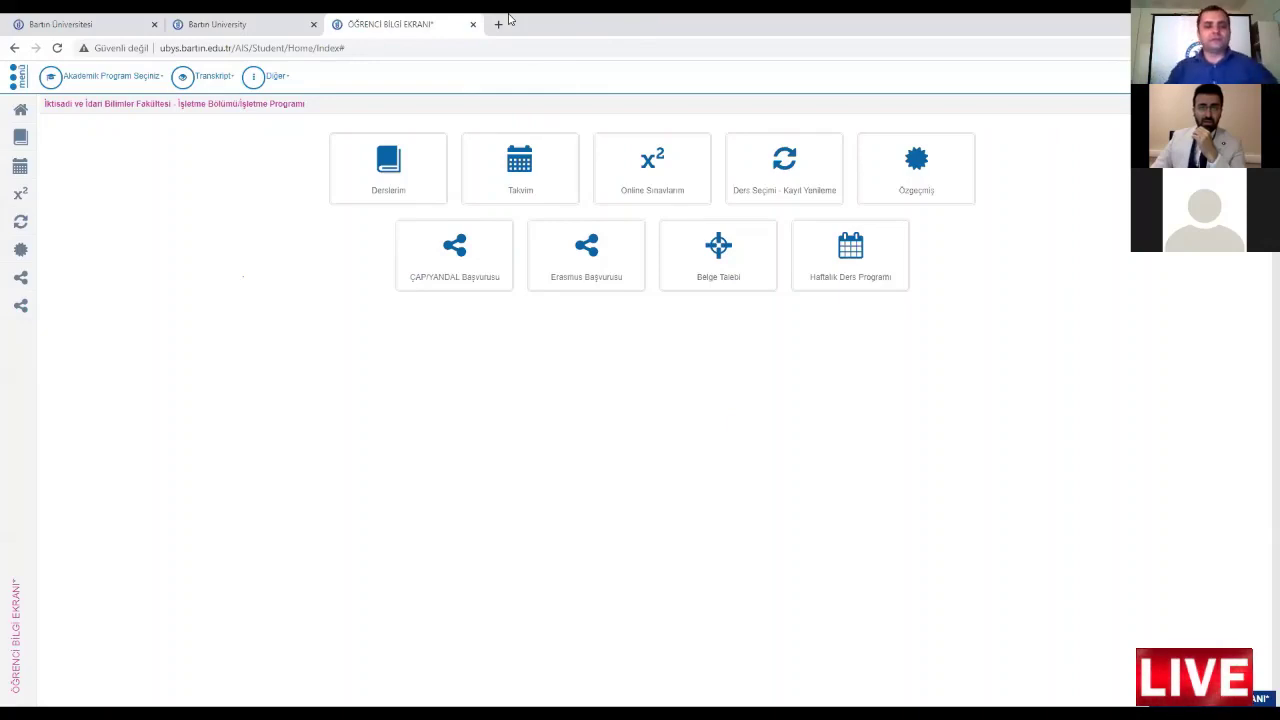
pyautogui.hotkey('ctrl', 'w')
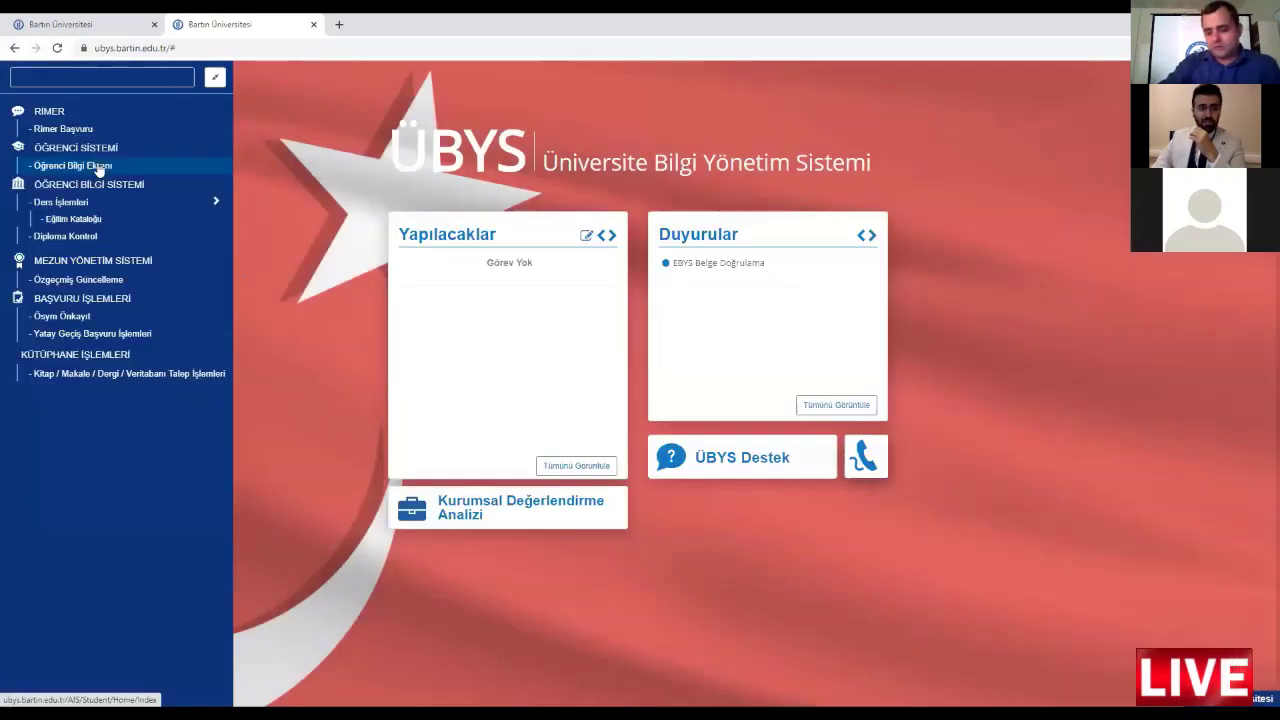
# Open course registration from the student information screen, acknowledge the notice, and highlight the adviser's name.
pyautogui.click(99, 167)
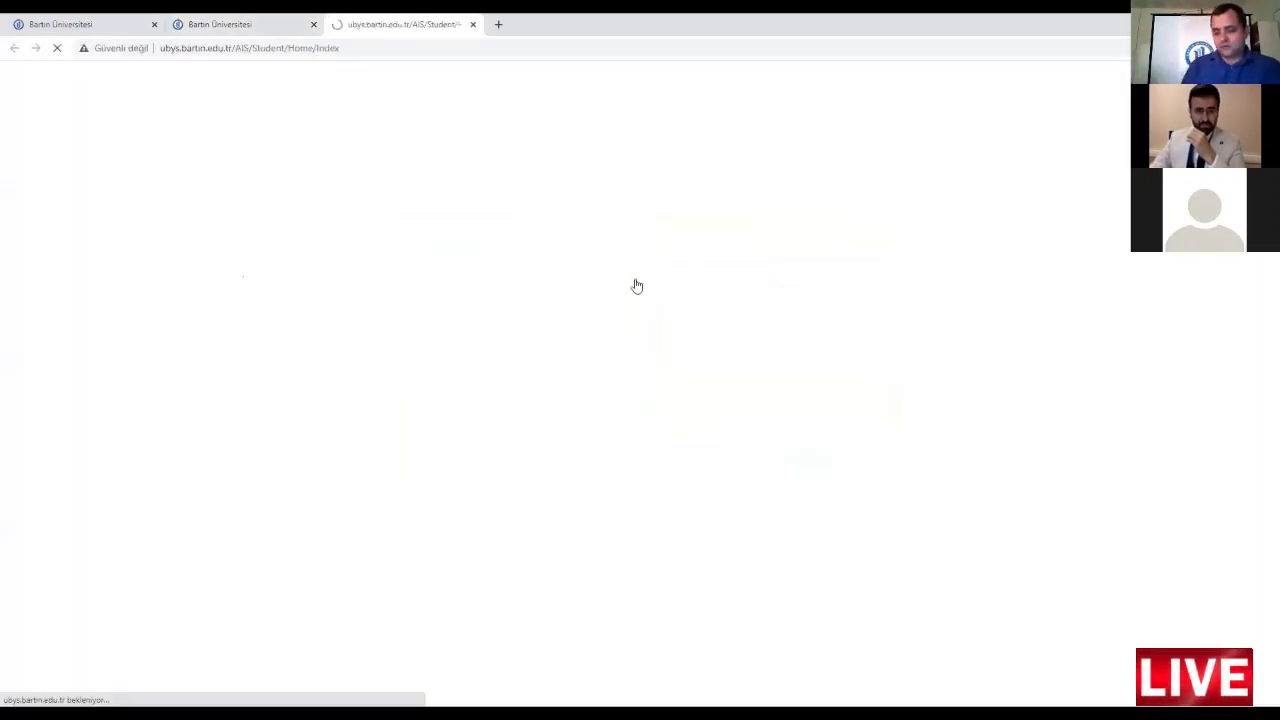
pyautogui.click(803, 180)
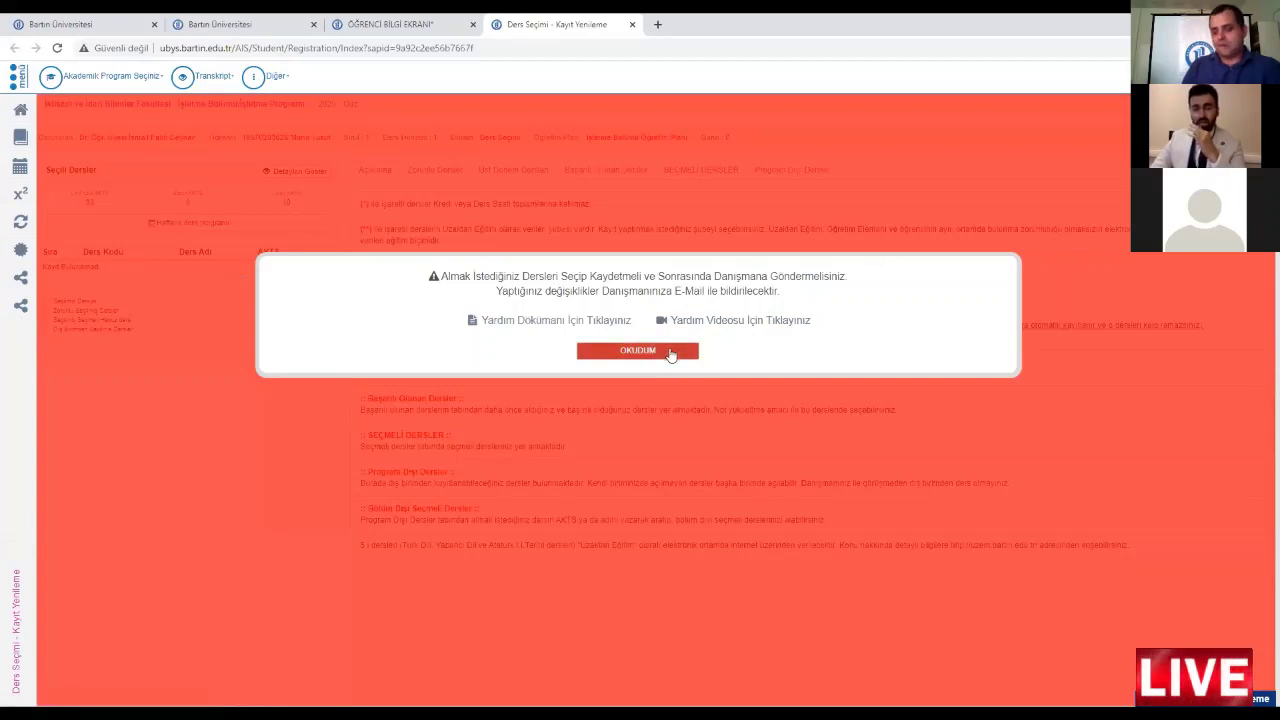
pyautogui.click(586, 352)
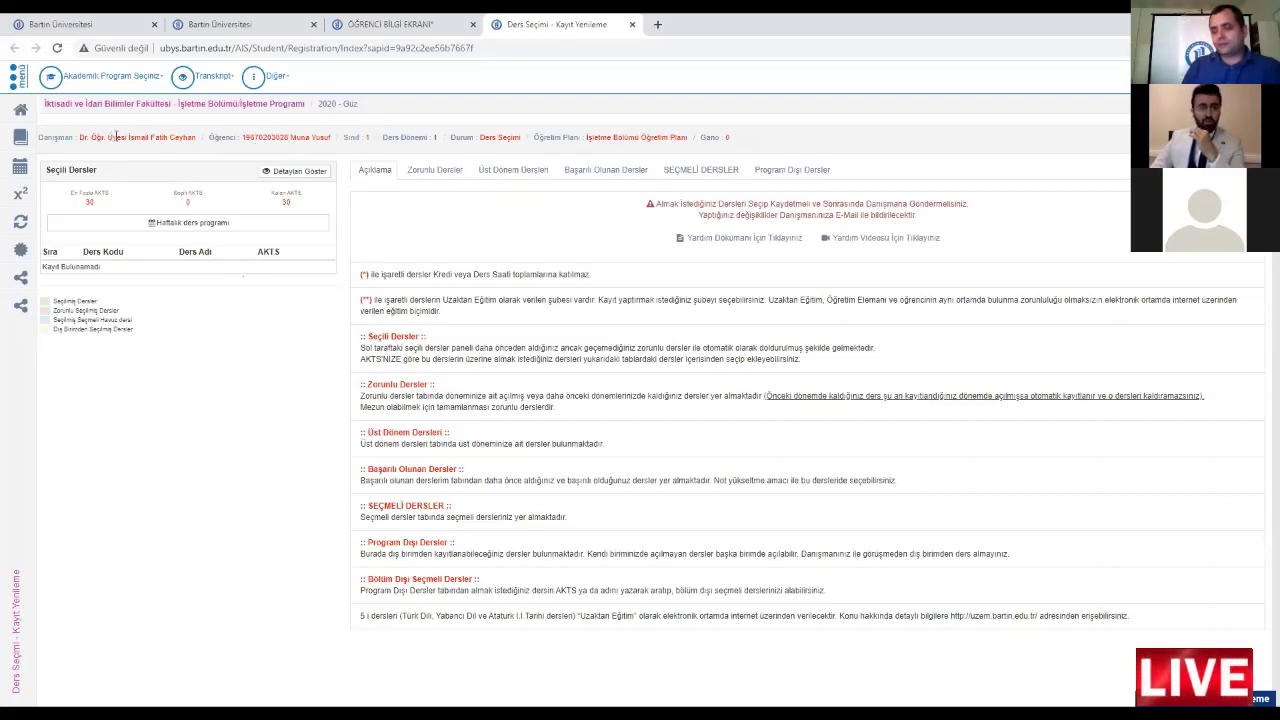
pyautogui.moveTo(81, 137); pyautogui.dragTo(205, 148)
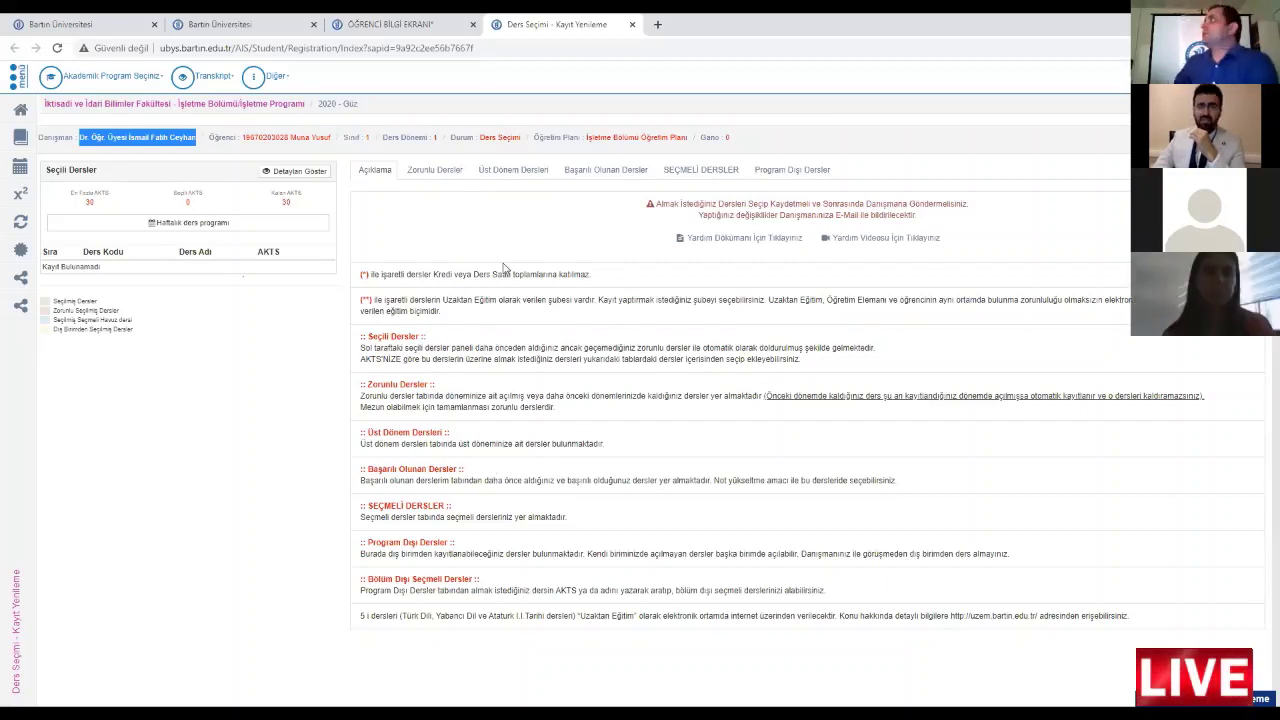
# Select all the first-term compulsory courses, from ATA101 and ENF181 to YDİ101, for the course registration.
pyautogui.click(448, 172)
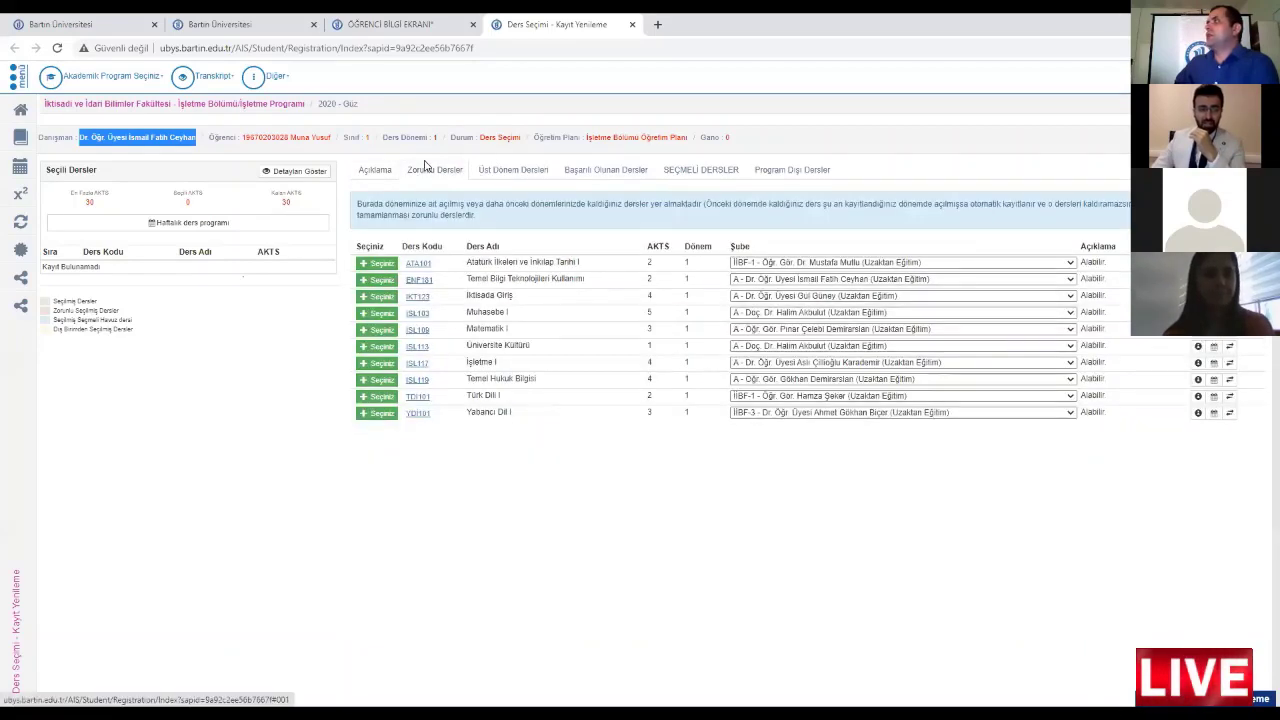
pyautogui.click(380, 264)
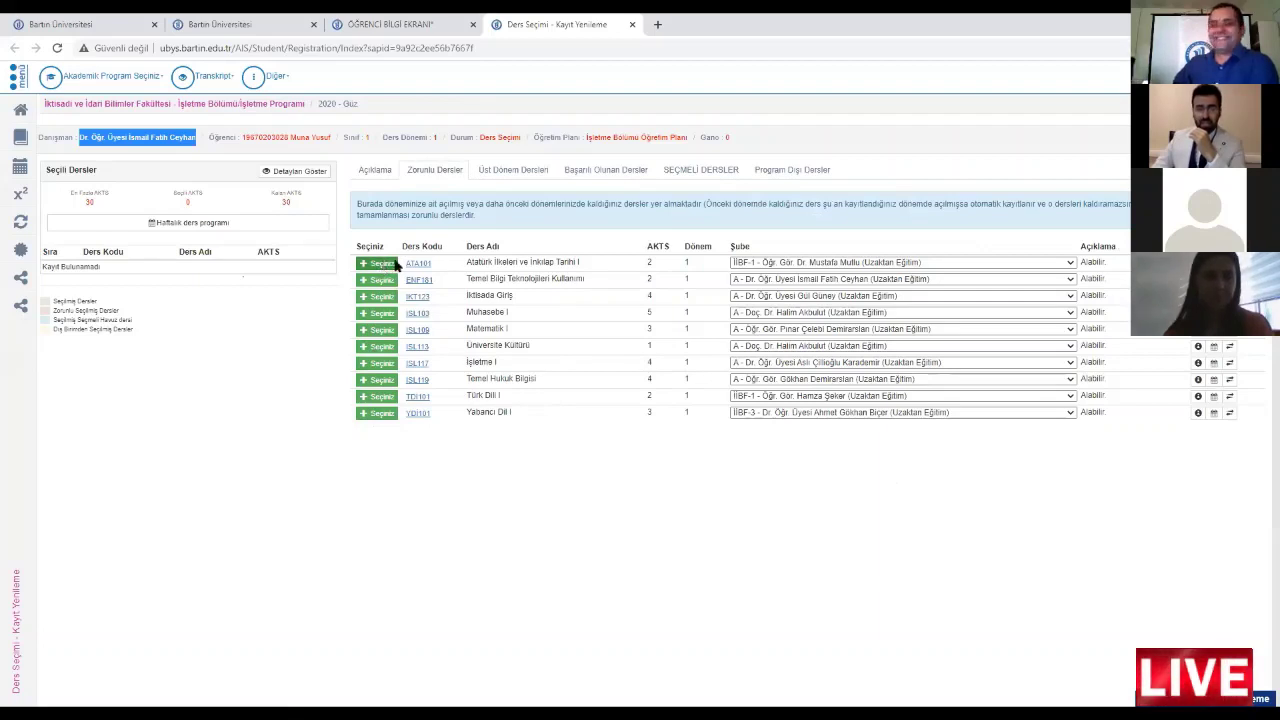
pyautogui.click(381, 280)
pyautogui.click(381, 297)
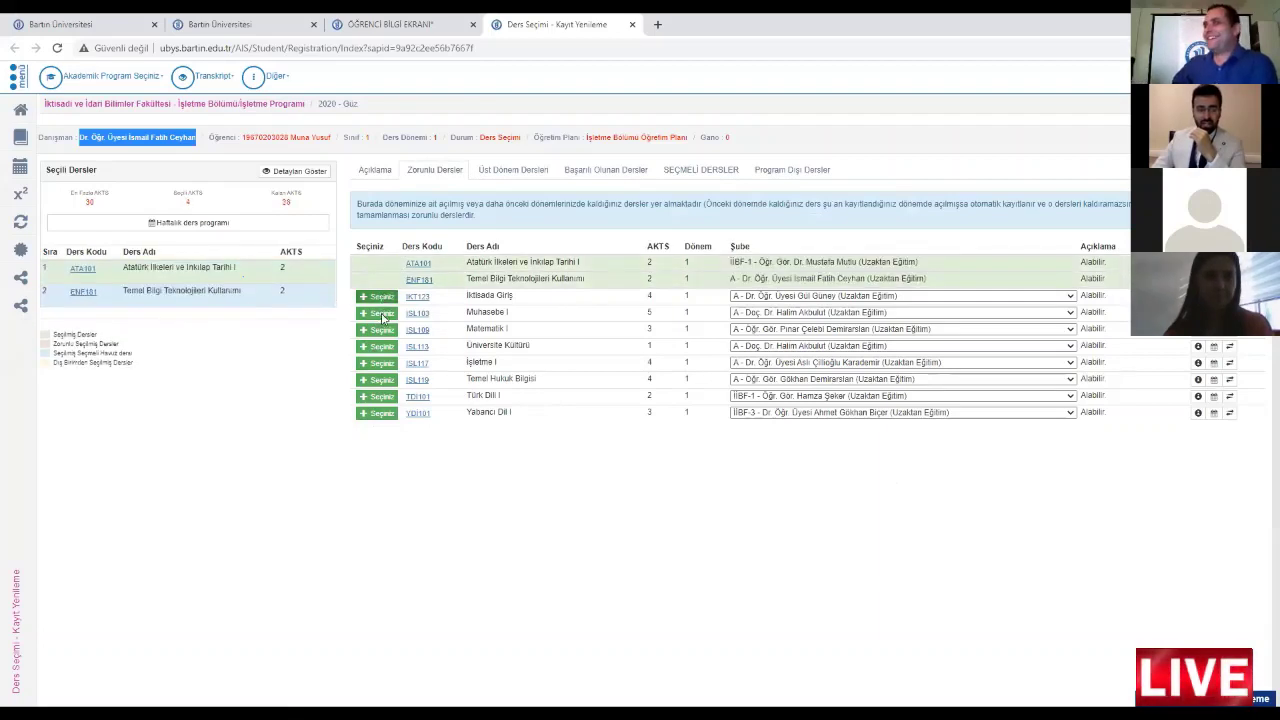
pyautogui.click(381, 313)
pyautogui.click(388, 364)
pyautogui.click(388, 380)
pyautogui.click(386, 415)
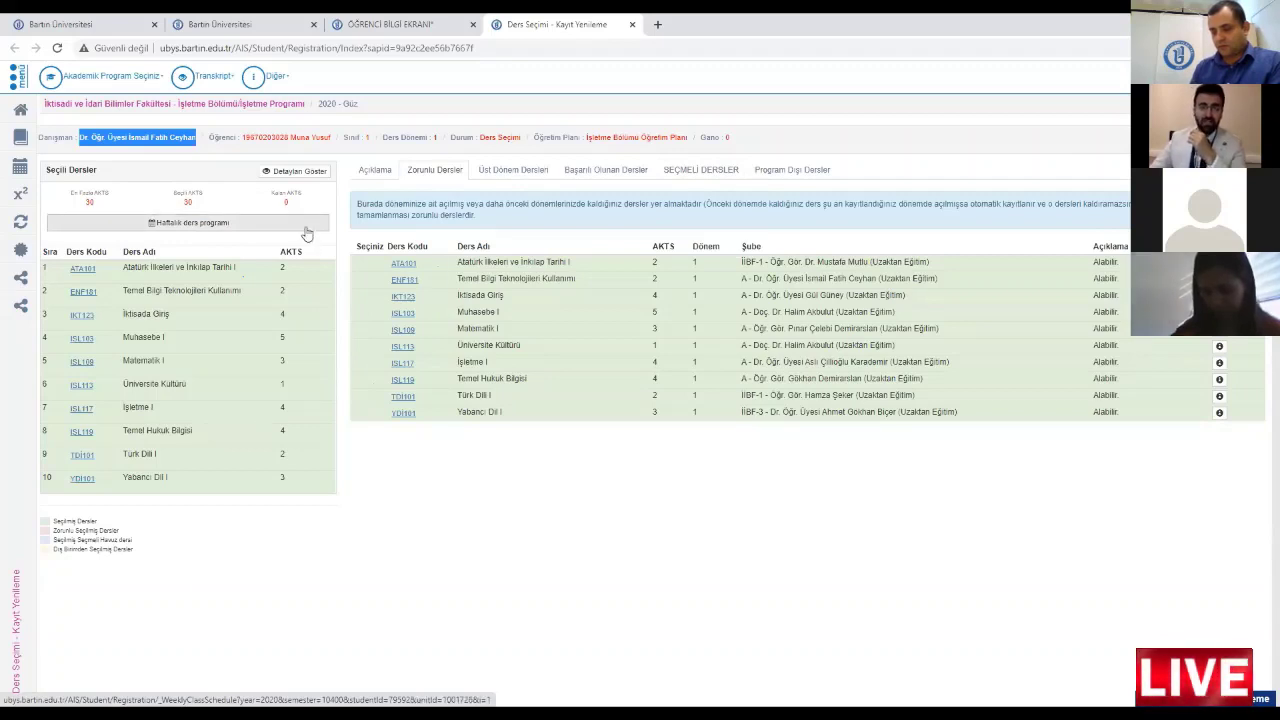
# Check the elective courses list and leave the course registration page without saving.
pyautogui.click(713, 172)
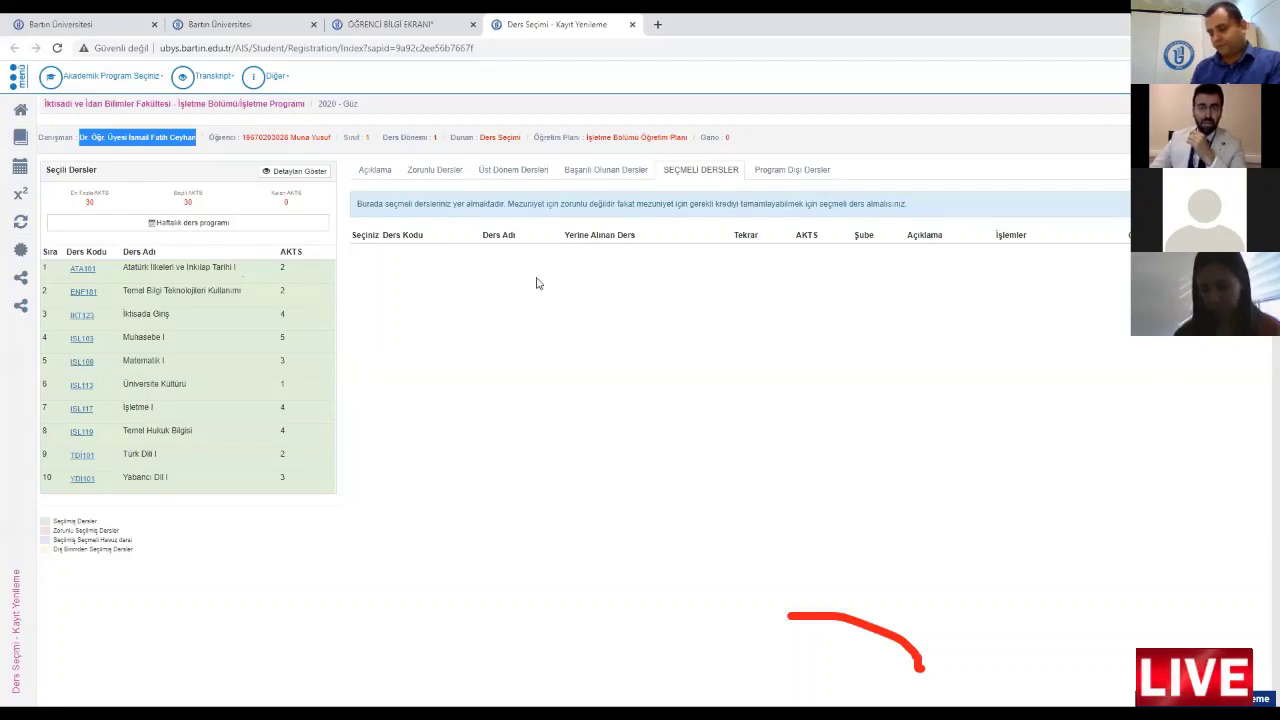
pyautogui.click(462, 292)
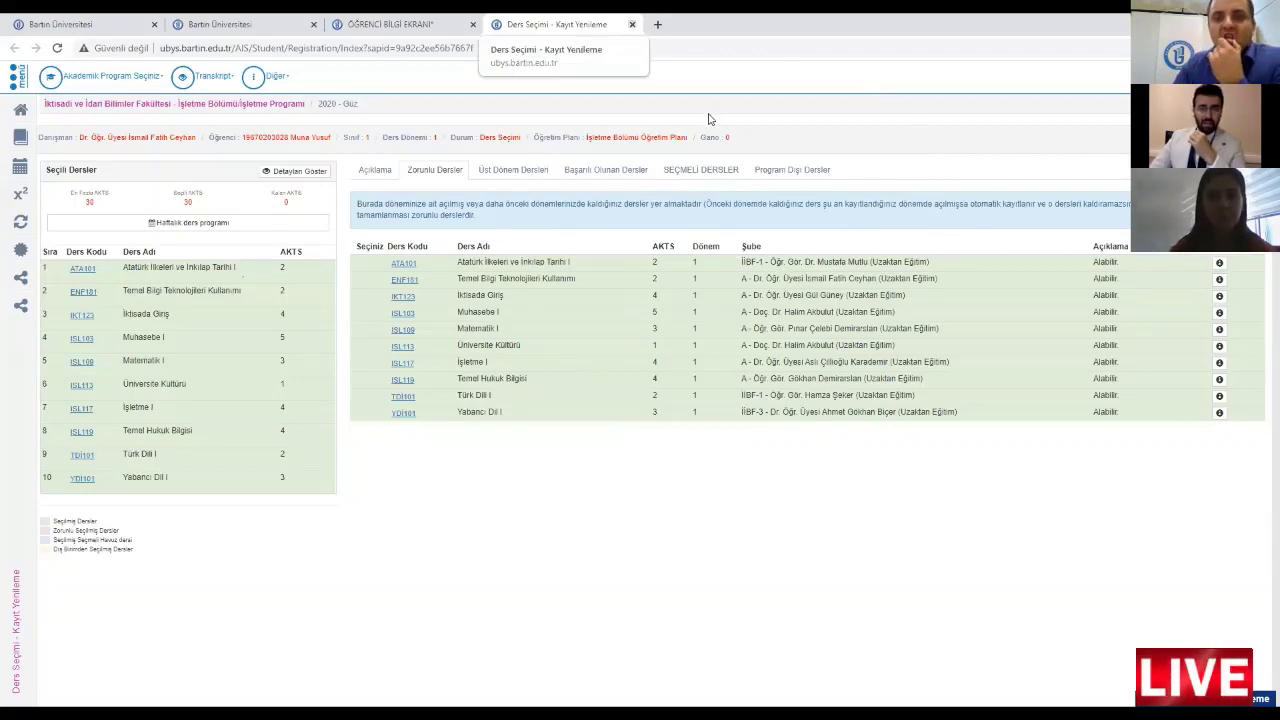
pyautogui.hotkey('ctrl', 'w')
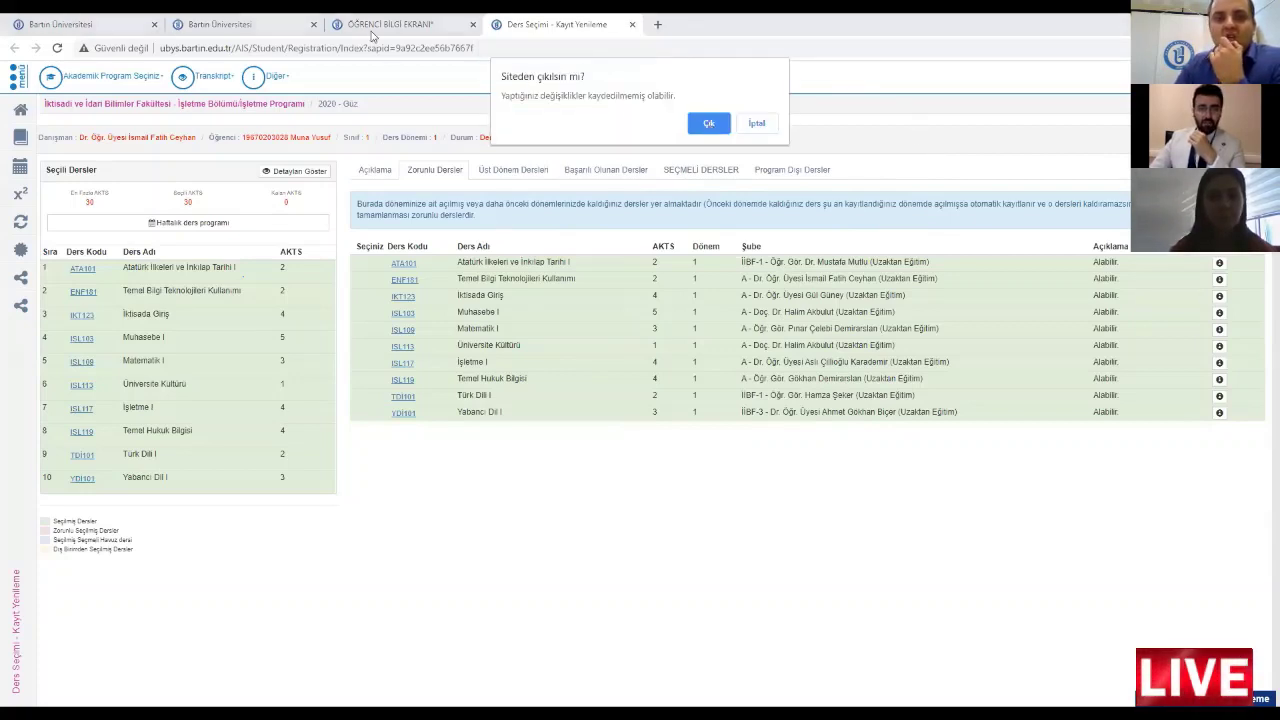
pyautogui.click(709, 124)
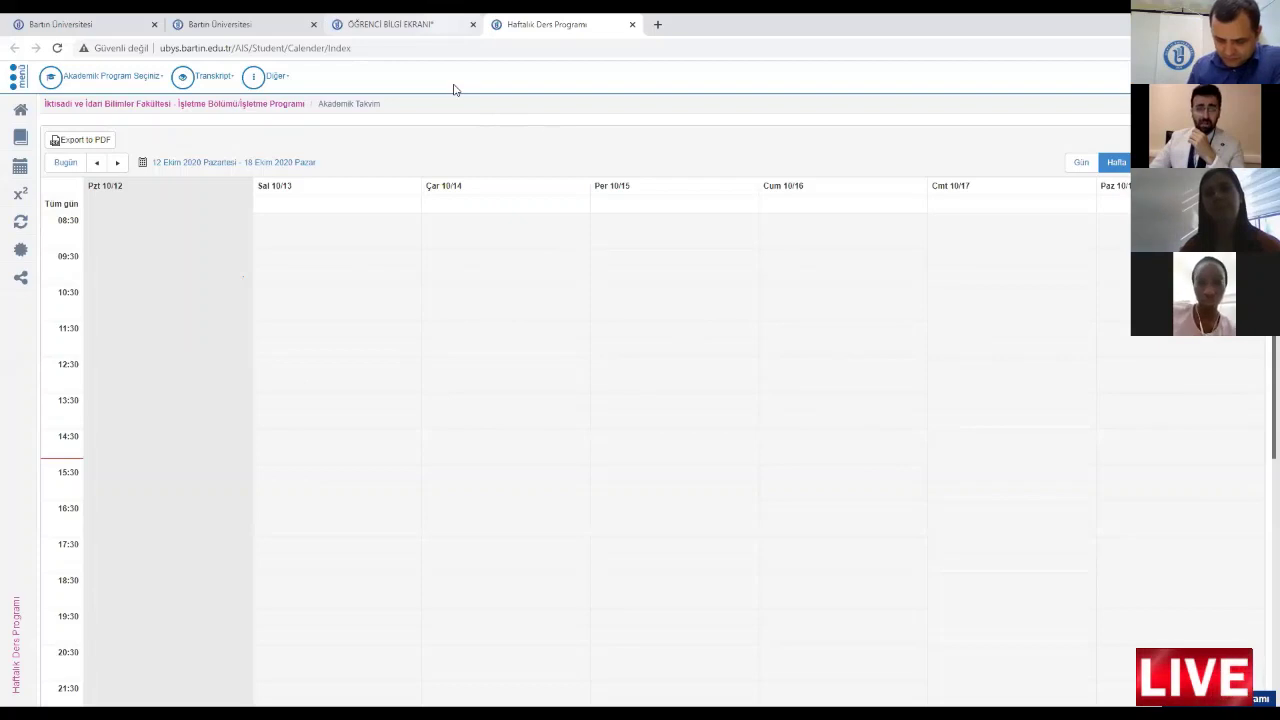
# Return to the student information screen and open the document request form to view the available document types.
pyautogui.hotkey('ctrl', 'shift', 'Tab')
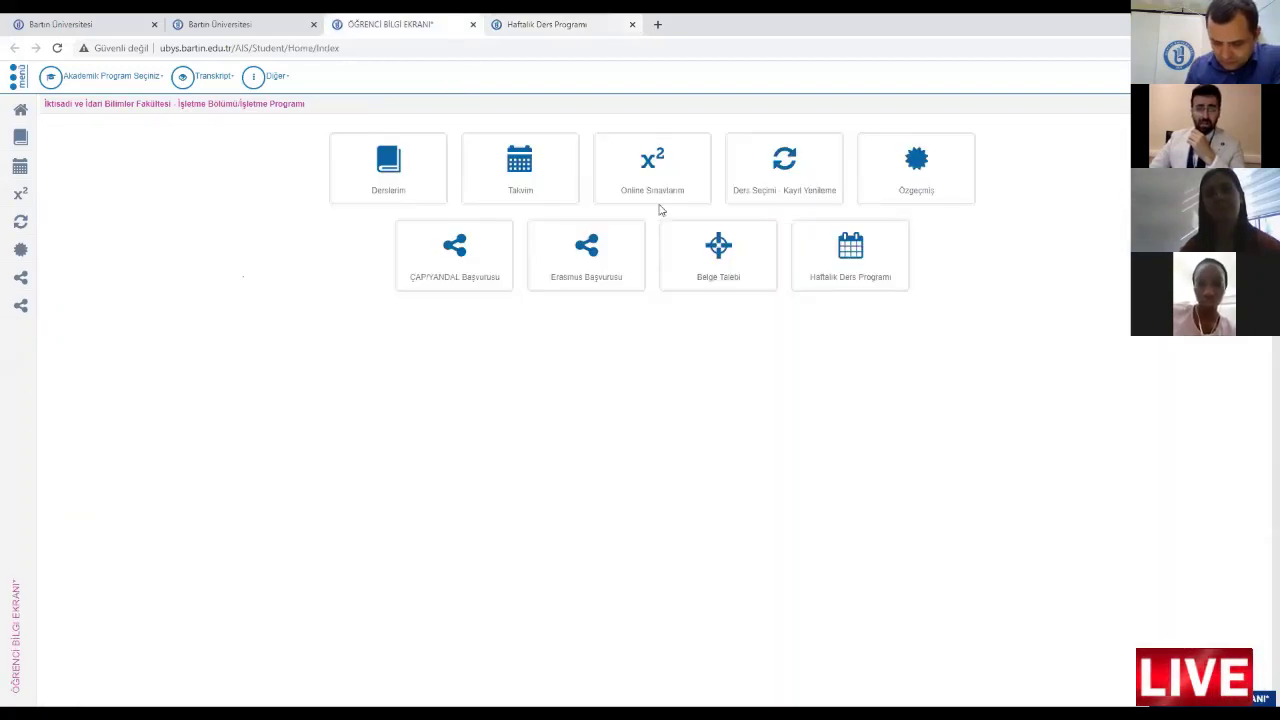
pyautogui.click(737, 272)
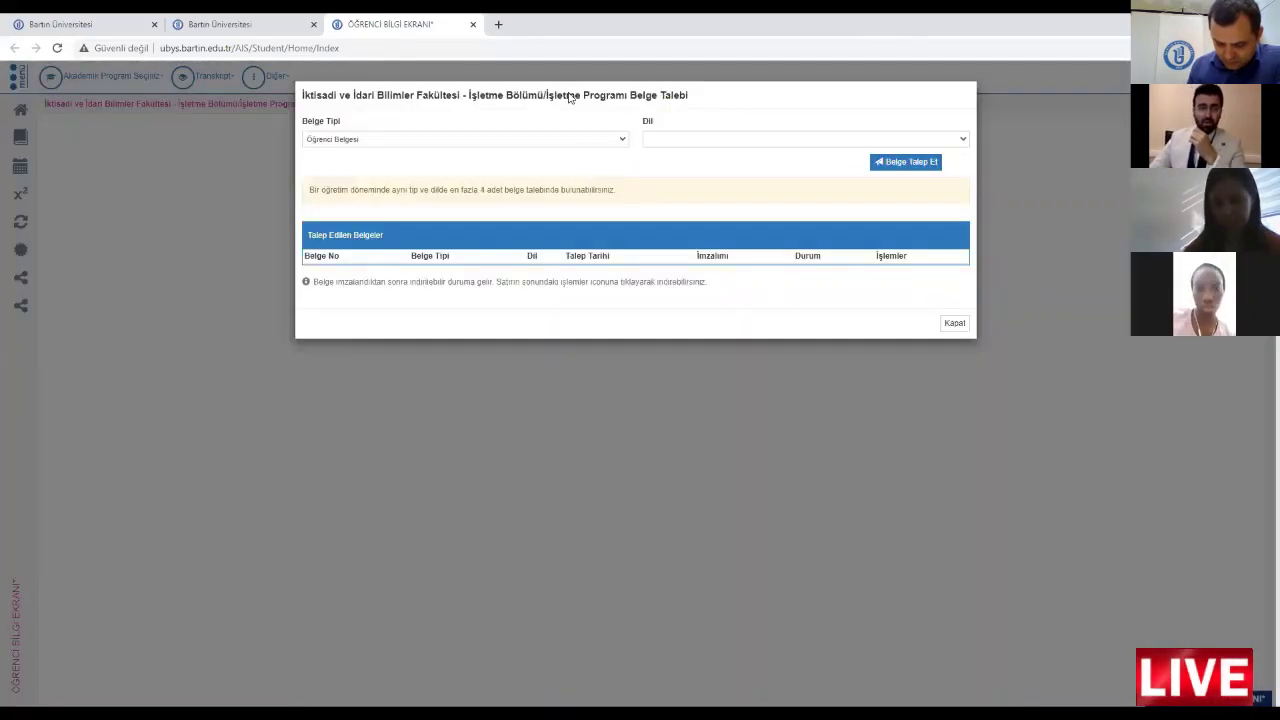
pyautogui.click(601, 138)
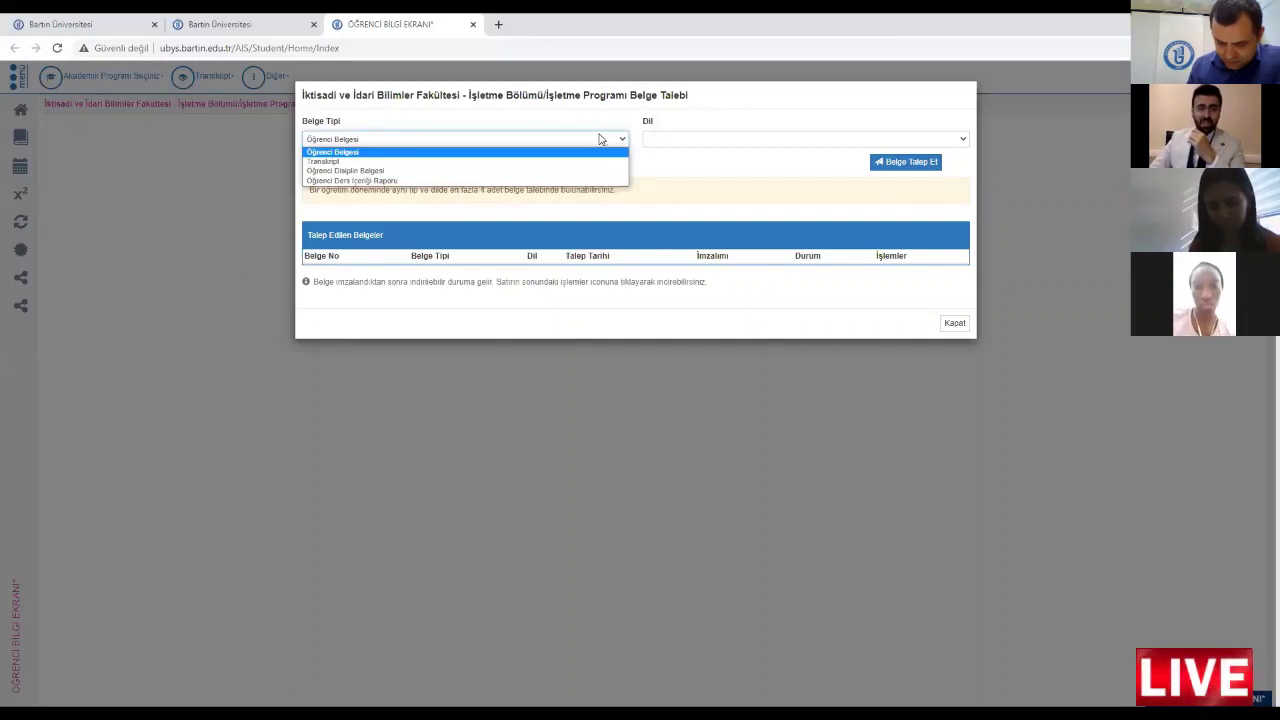
pyautogui.click(601, 138)
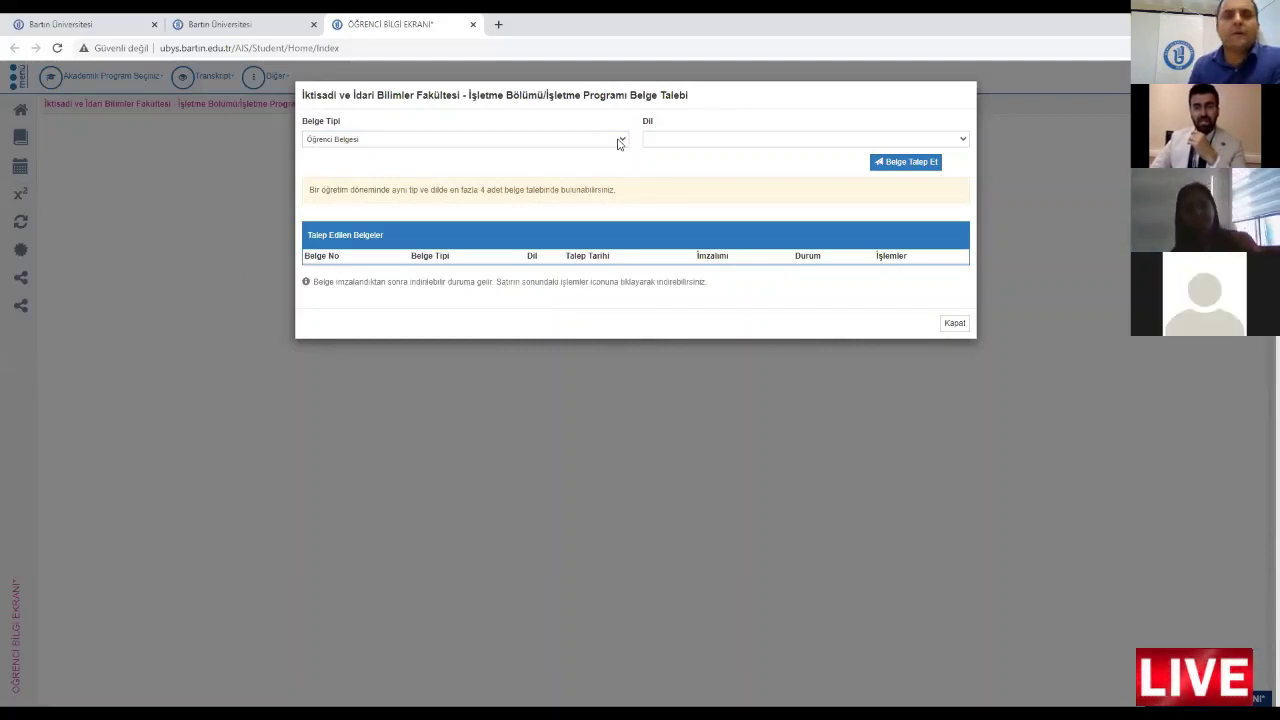
# Fill in a document request for an Öğrenci Belgesi in Türkçe, review the document types, and close the form.
pyautogui.click(372, 141)
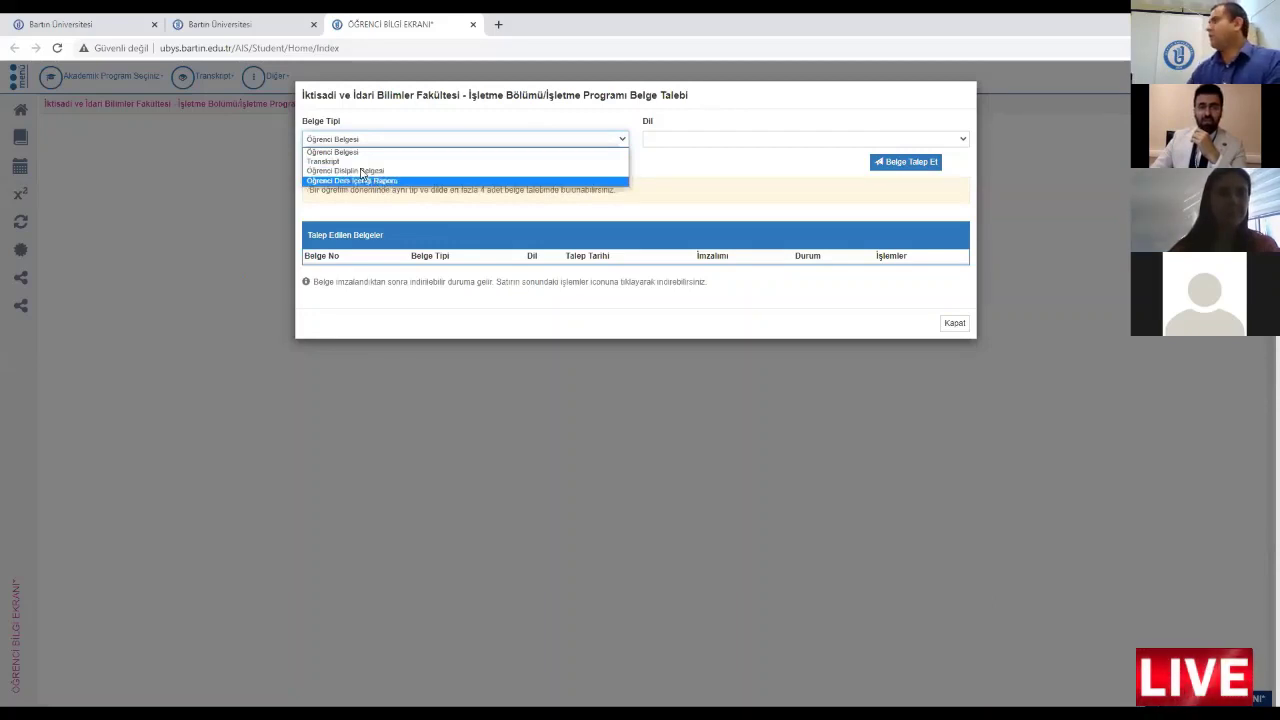
pyautogui.click(743, 145)
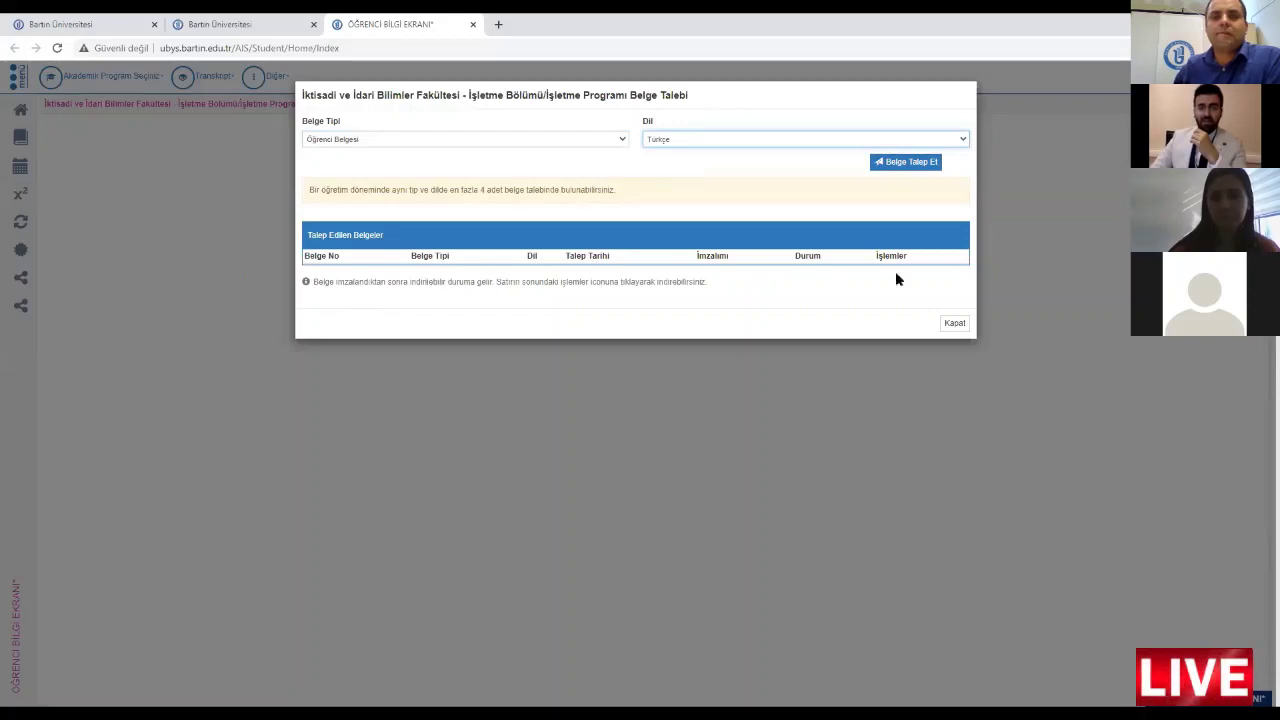
pyautogui.click(905, 162)
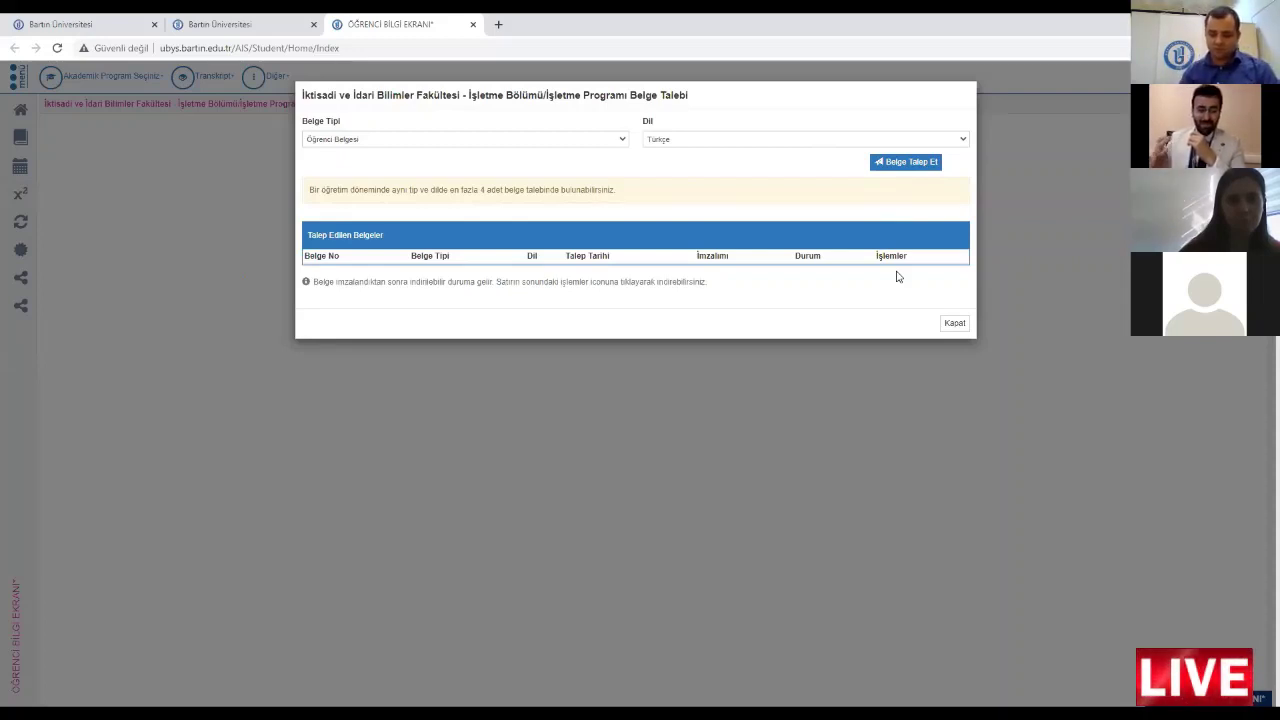
pyautogui.click(488, 143)
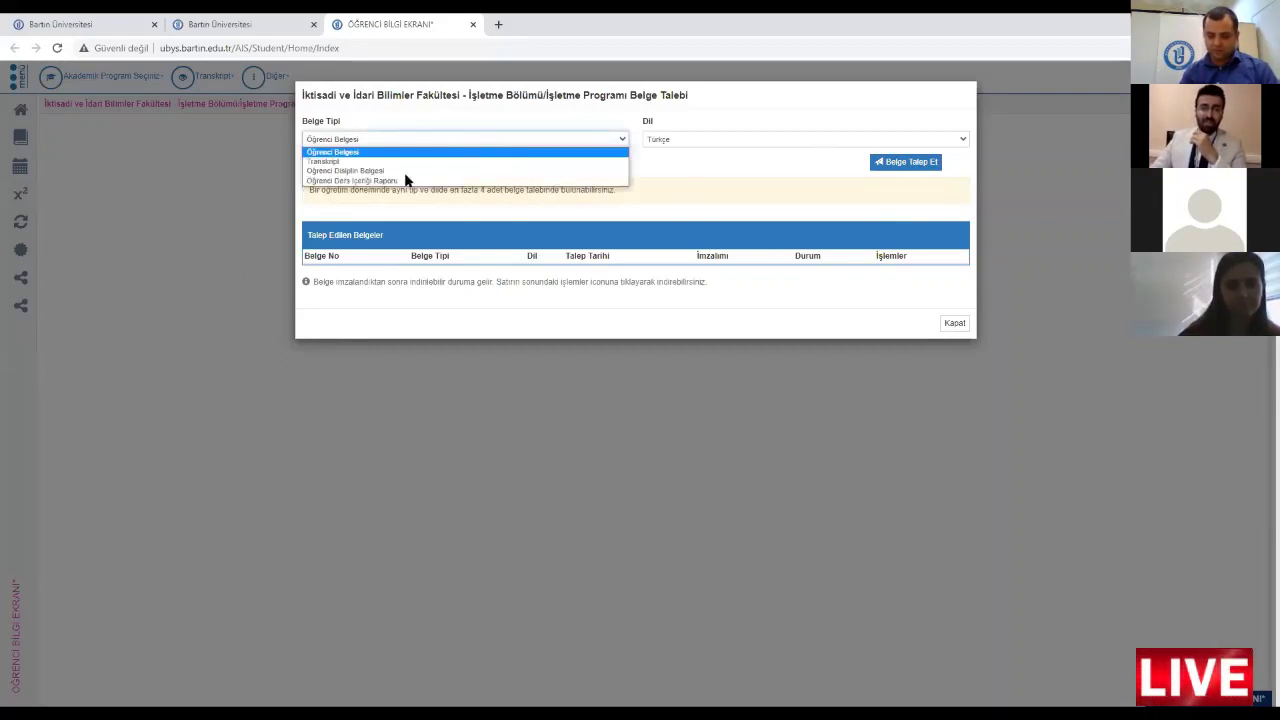
pyautogui.click(828, 224)
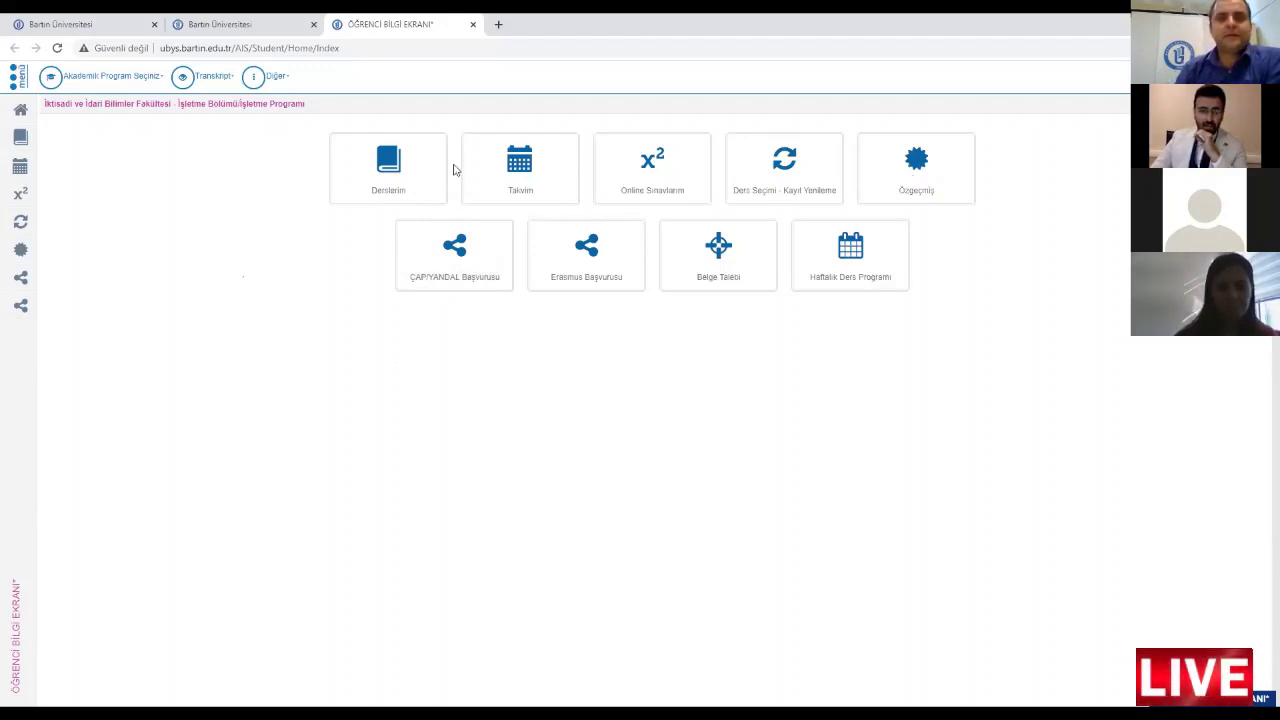
# Open the transcript of the active İşletme program and review its courses semester by semester.
pyautogui.click(190, 80)
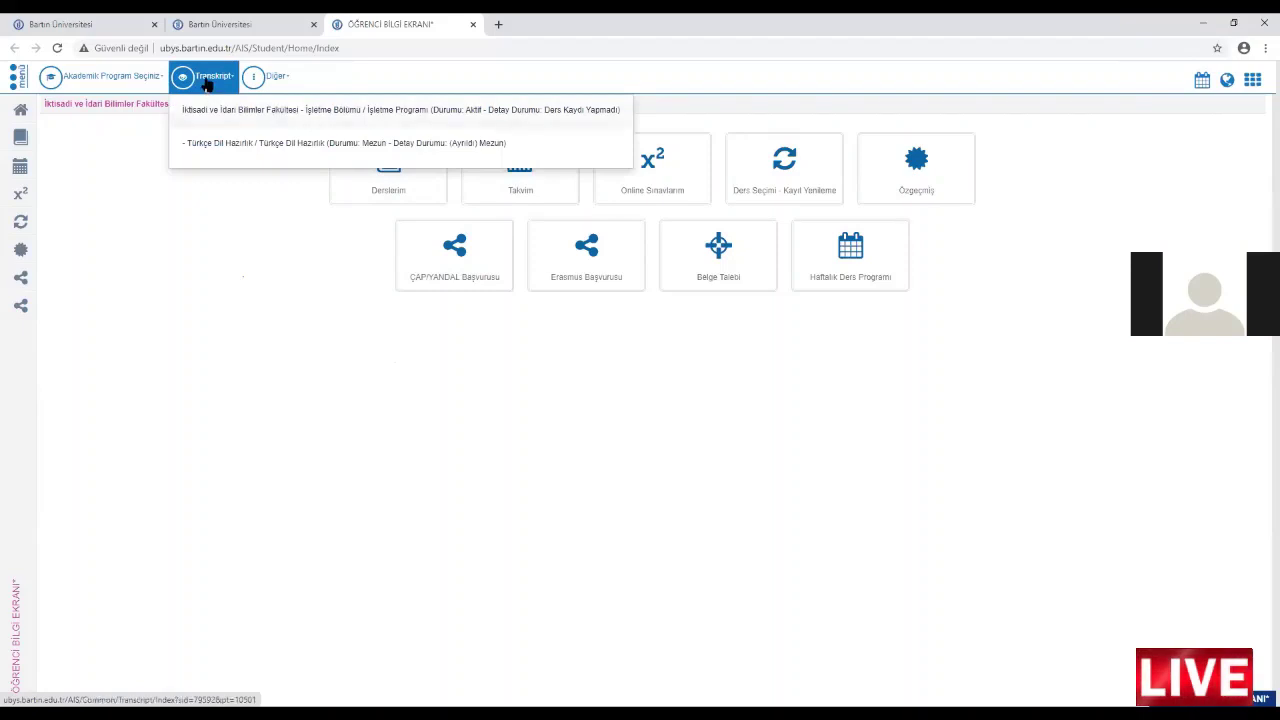
pyautogui.click(283, 117)
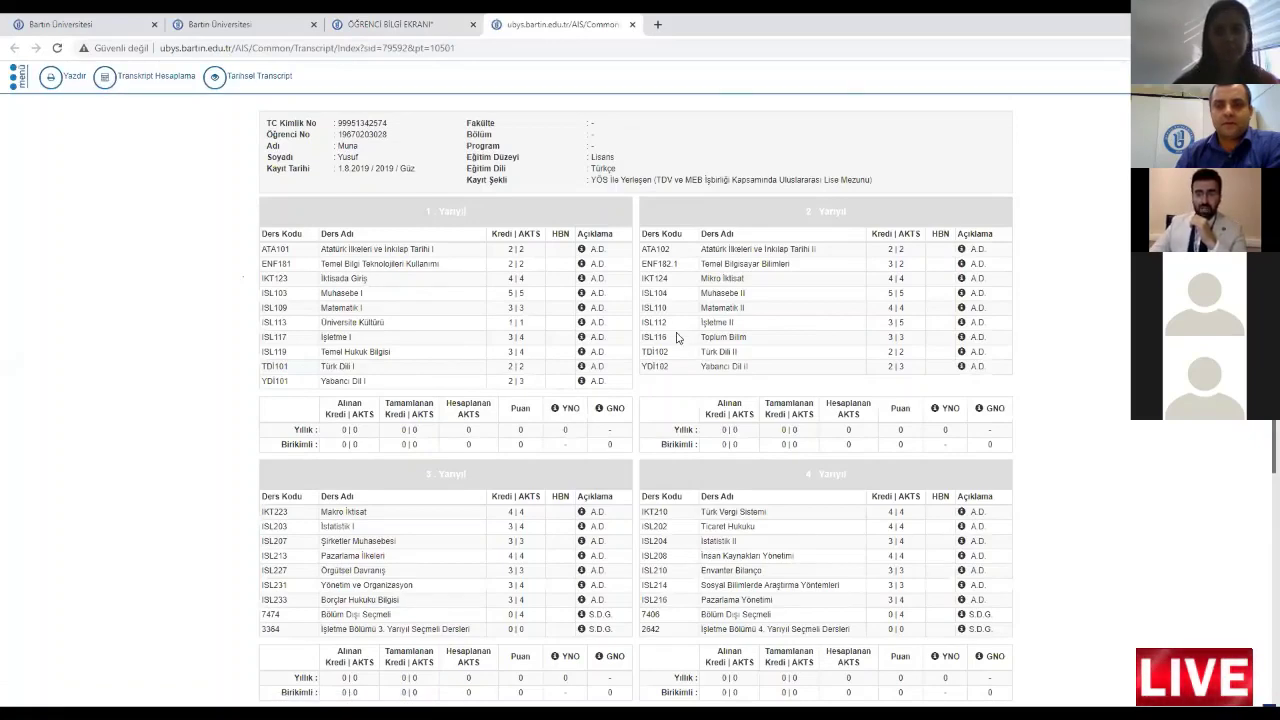
pyautogui.scroll(-3, 676, 338)
pyautogui.scroll(-1, 766, 456)
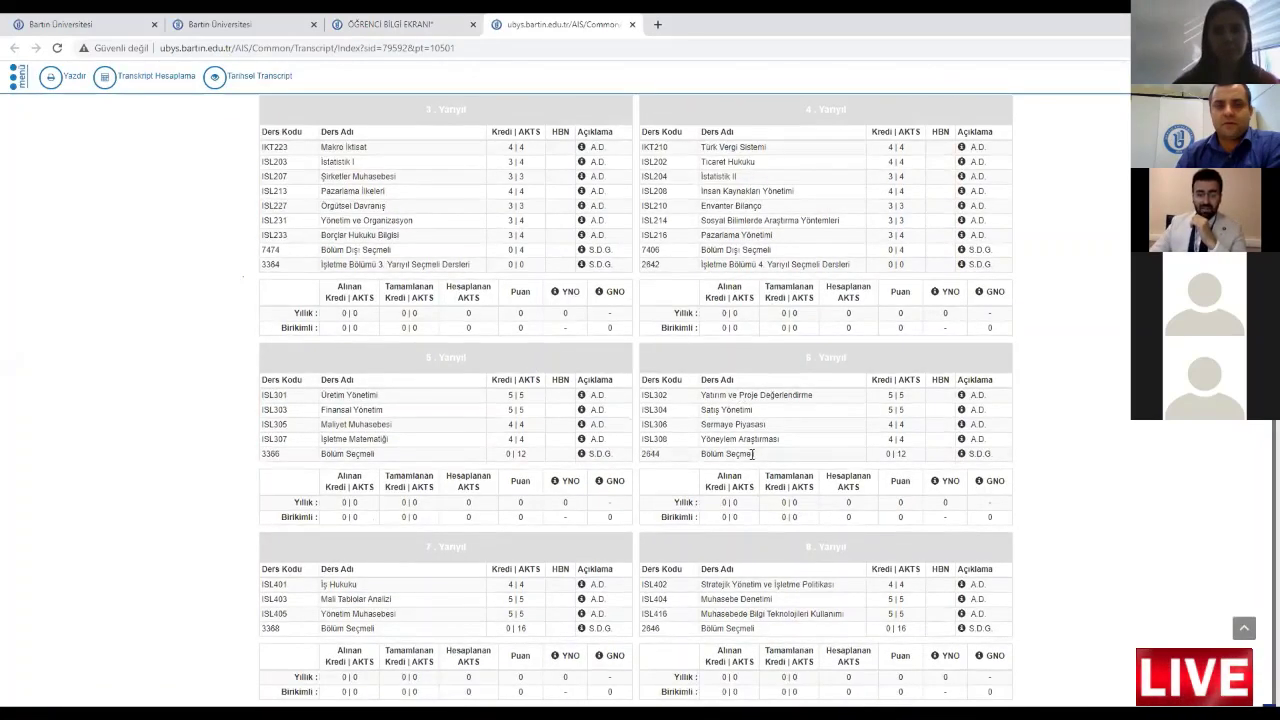
pyautogui.scroll(3, 750, 456)
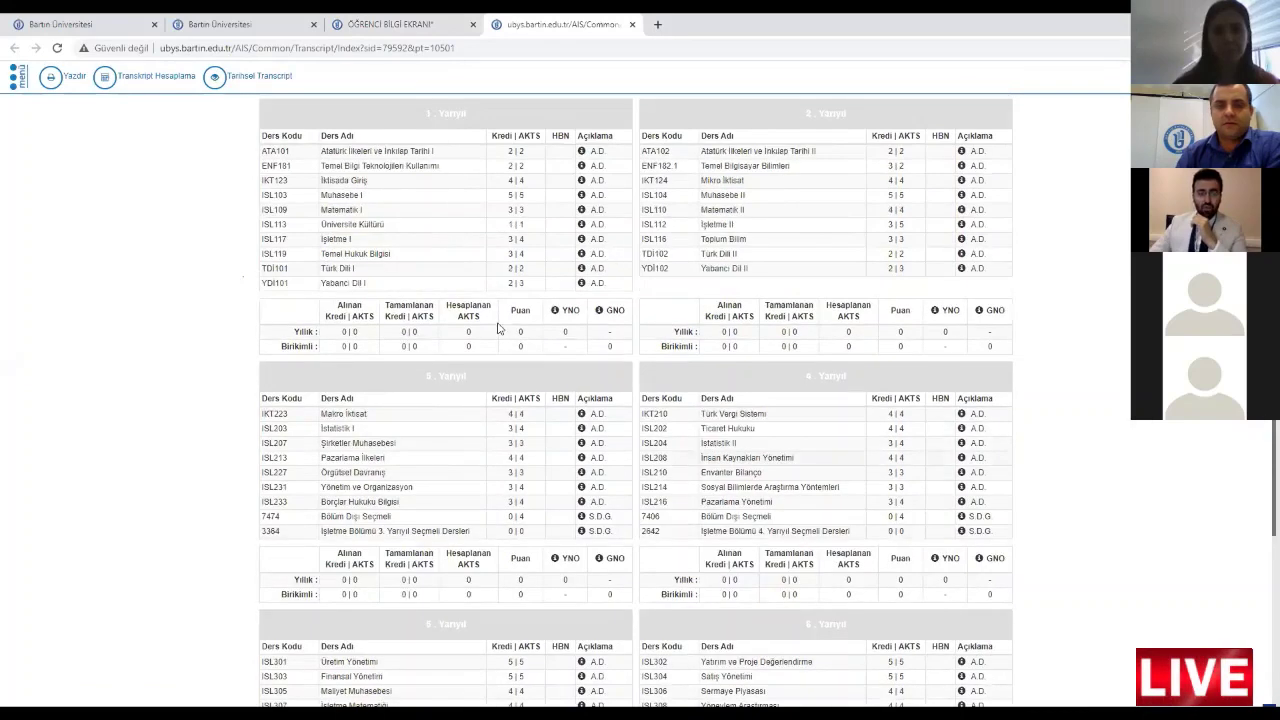
pyautogui.scroll(1, 731, 363)
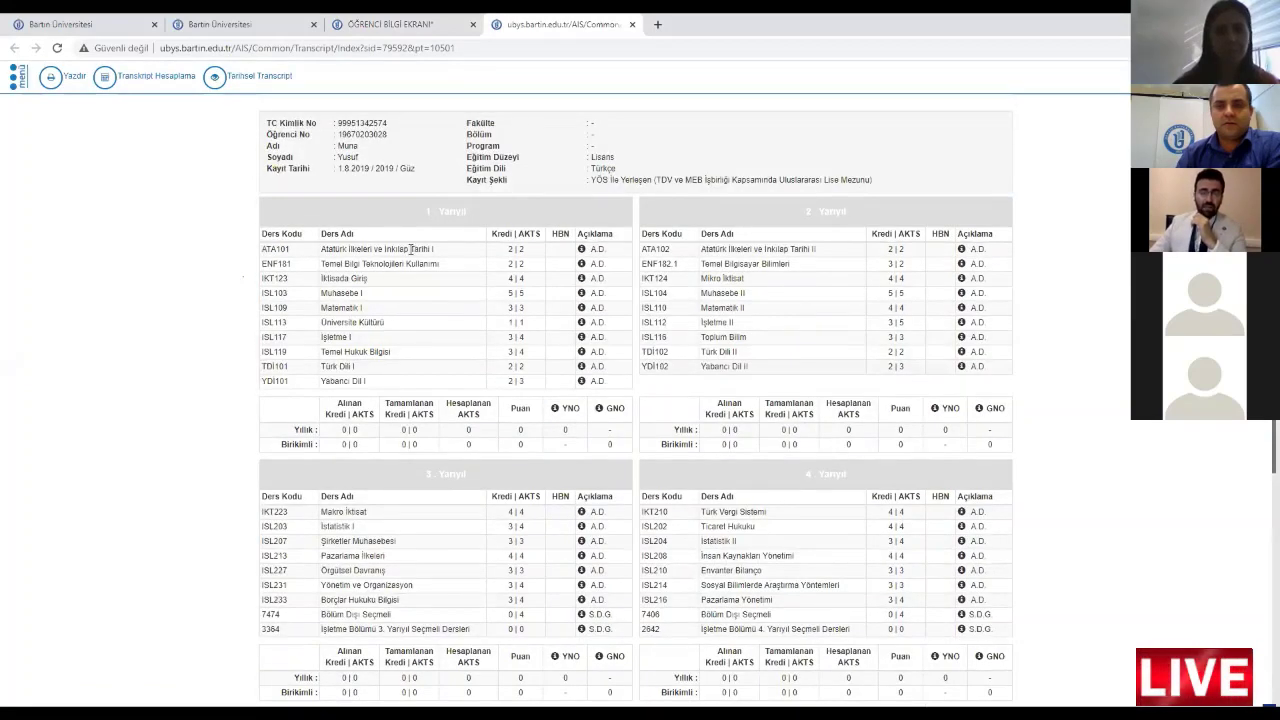
# Close the transcript page and examine the list of other student information options.
pyautogui.click(632, 23)
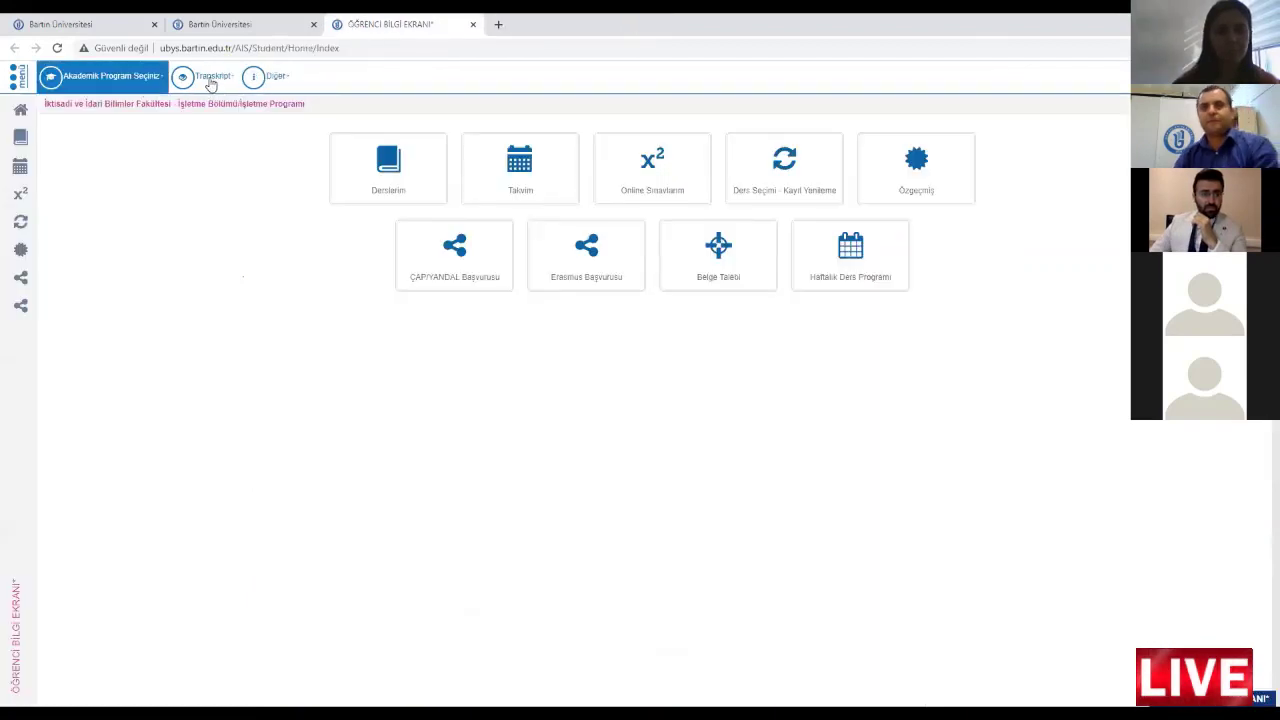
pyautogui.click(270, 82)
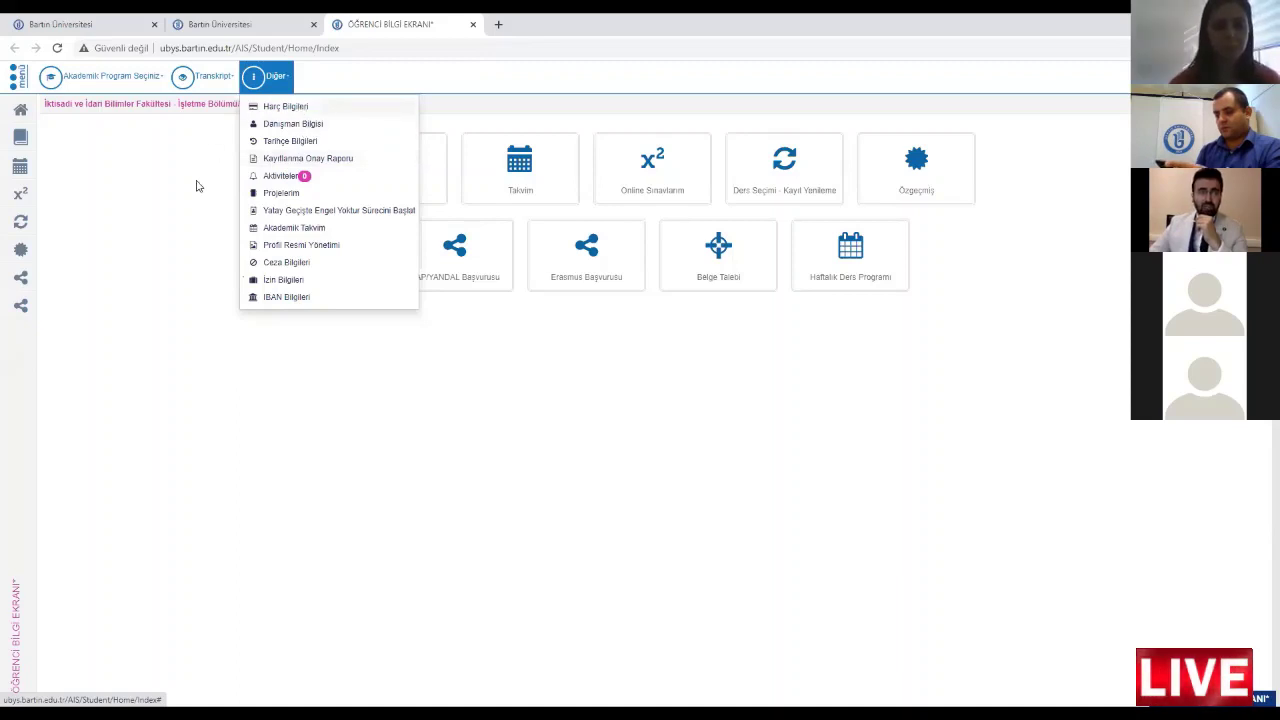
pyautogui.click(187, 212)
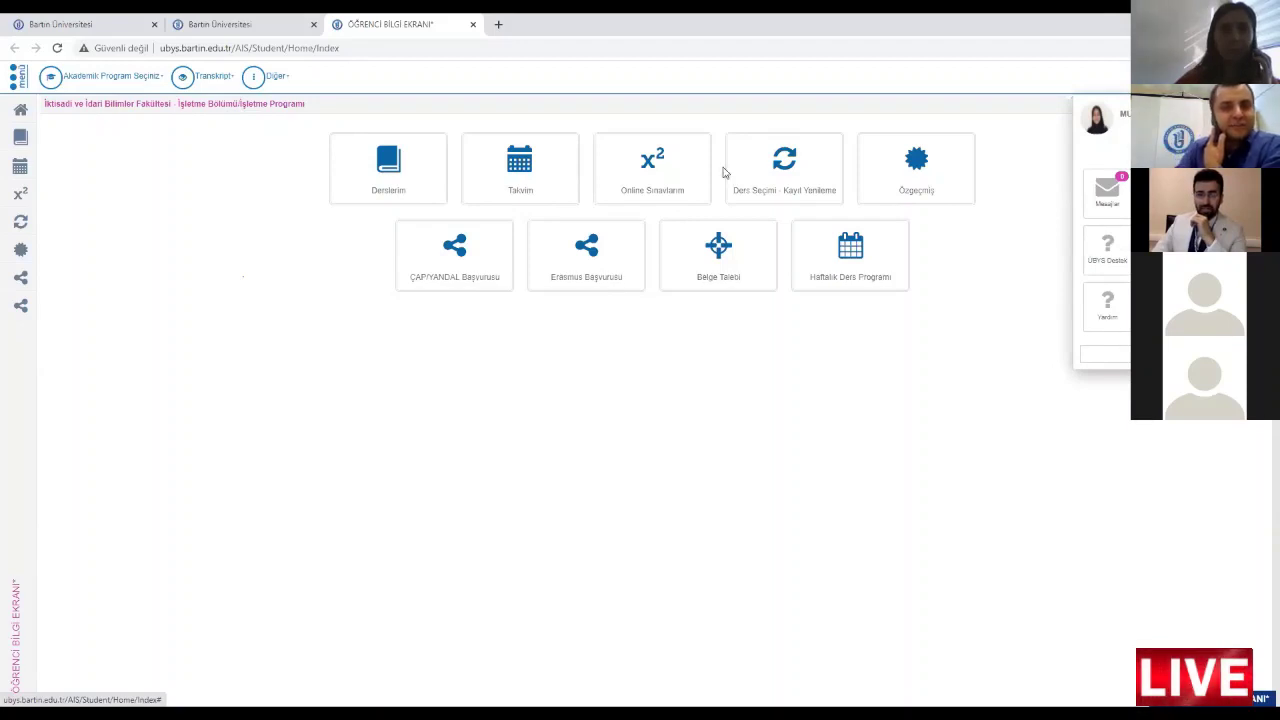
# Open the account settings, show the fields for updating the password, and close the dialog without changes.
pyautogui.click(784, 165)
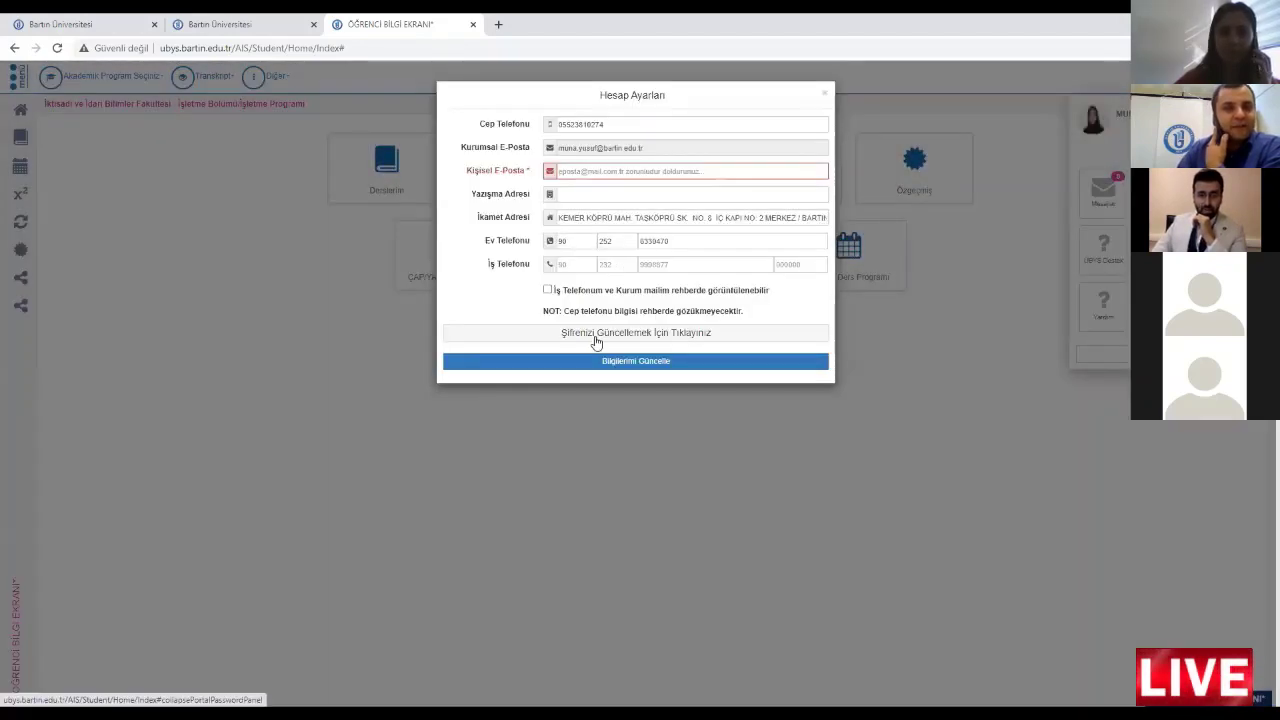
pyautogui.click(700, 336)
pyautogui.click(630, 358)
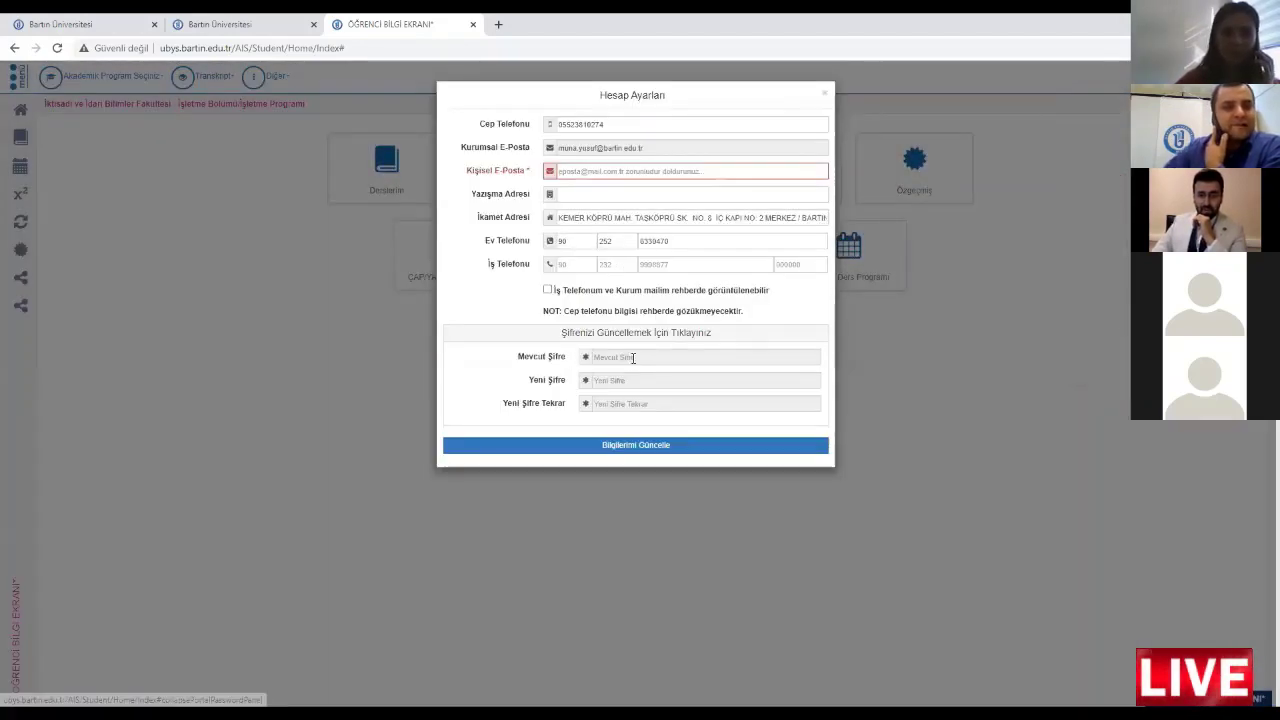
pyautogui.click(652, 385)
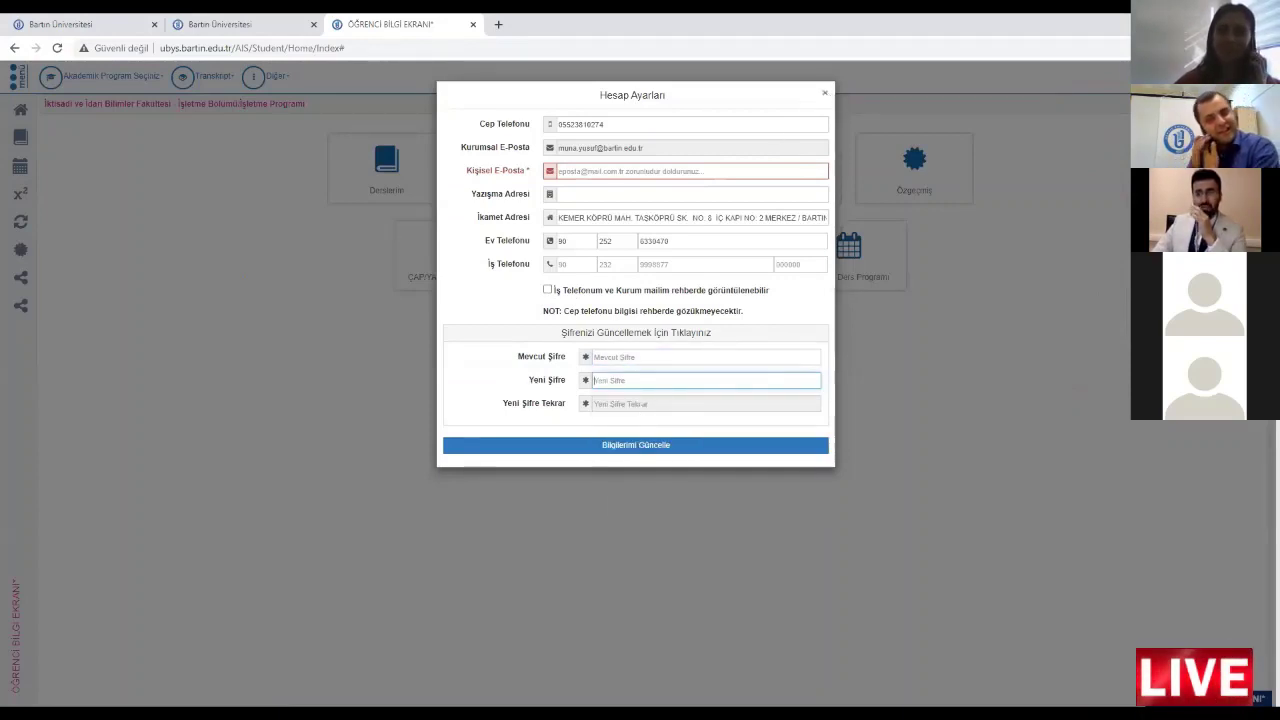
pyautogui.press('Escape')
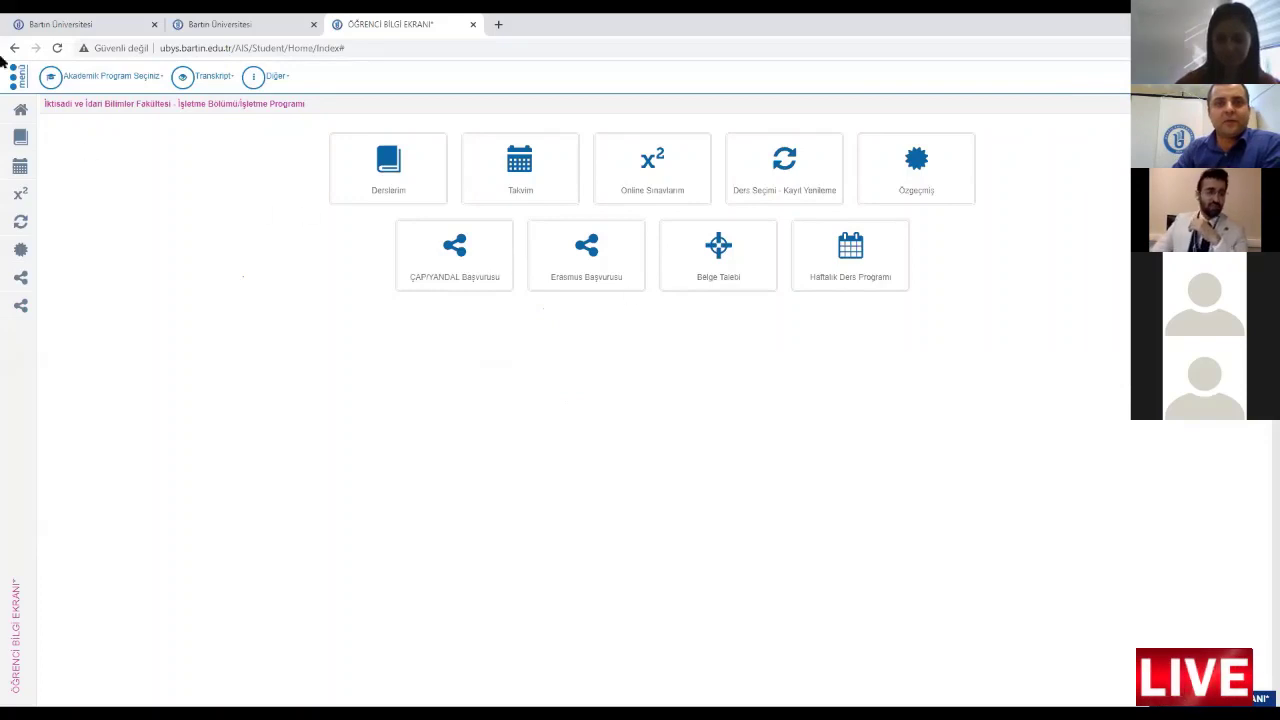
pyautogui.moveTo(20, 126)
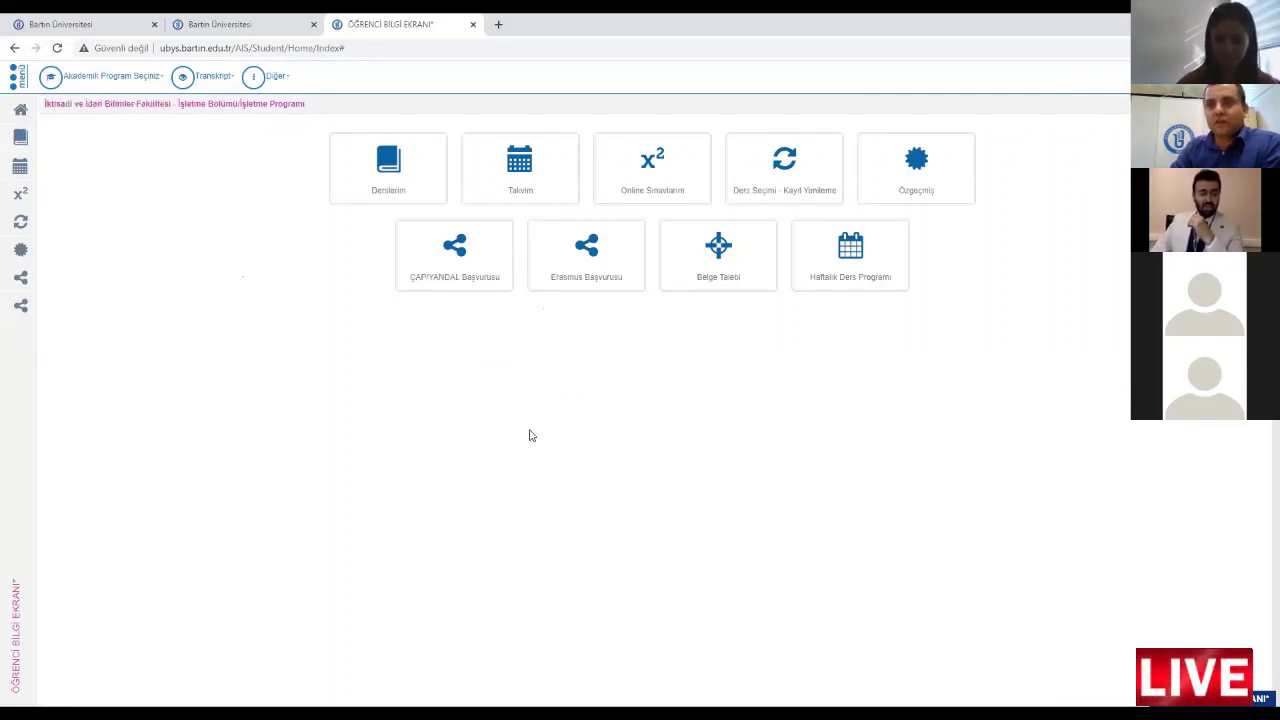